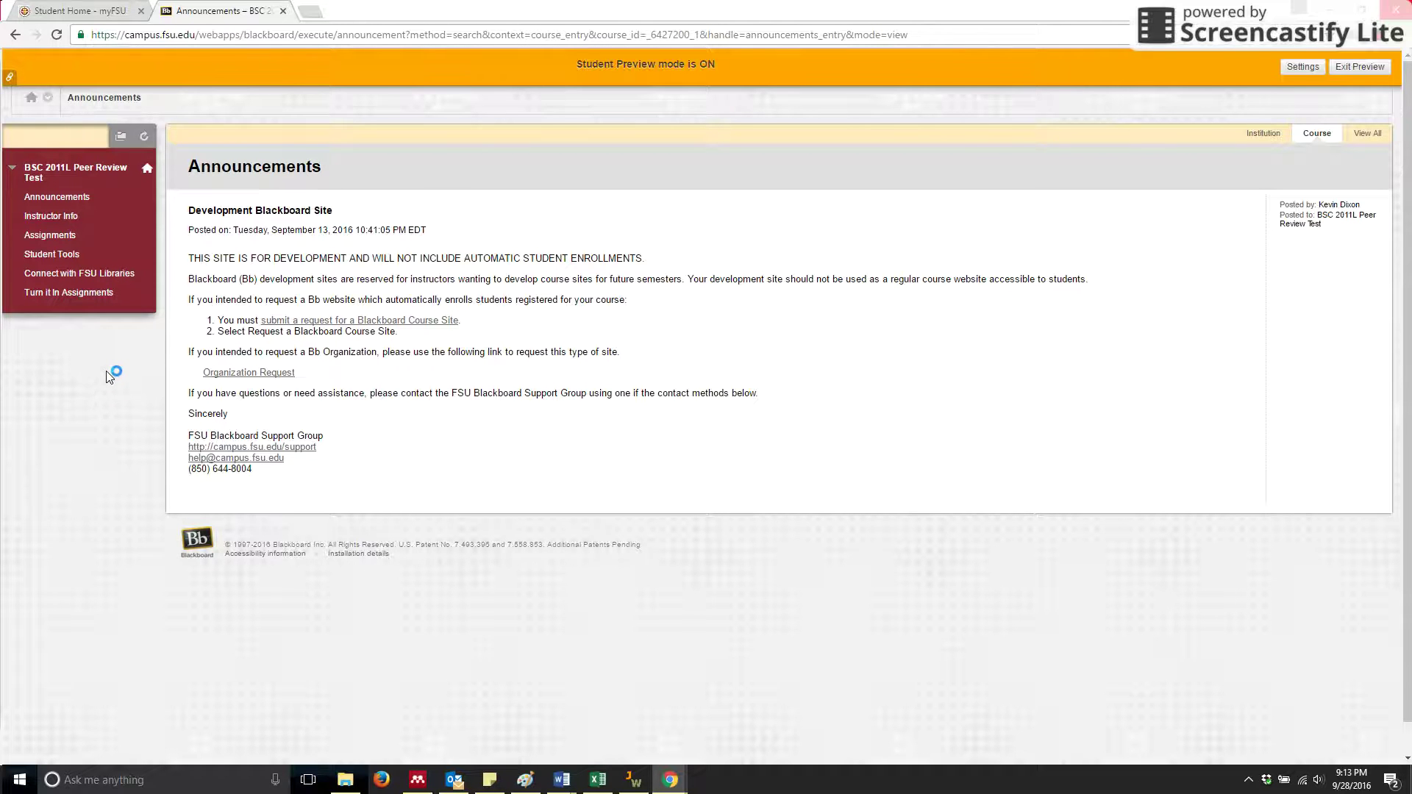
- Open the course's Assignments page listing Turtle Paper, Mock turtle assignment and How To Submit Sample
click(52, 245)
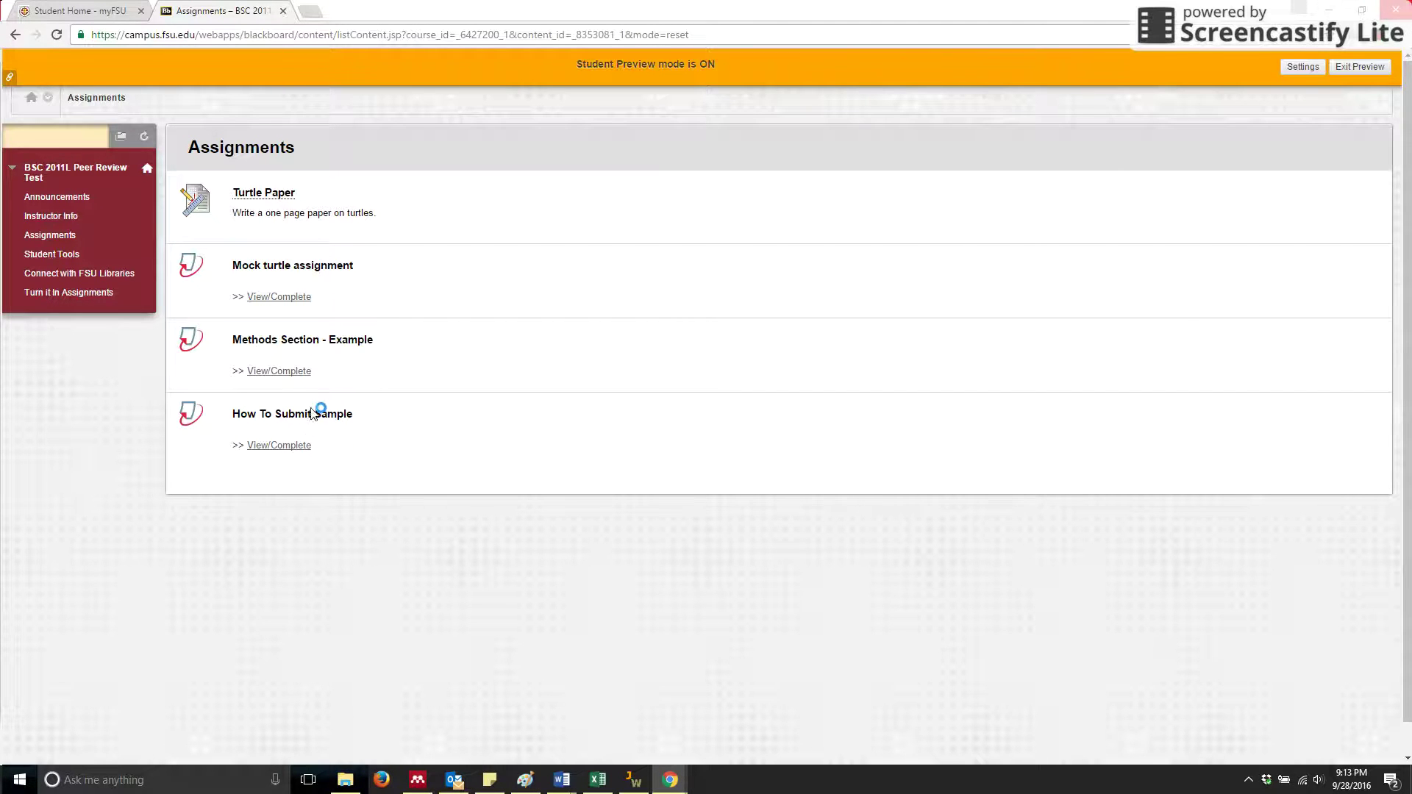
- Open How To Submit Sample in Turnitin, showing start 28-Sep-2016, due 05-Oct-2016 and post 06-Oct-2016 dates
click(282, 450)
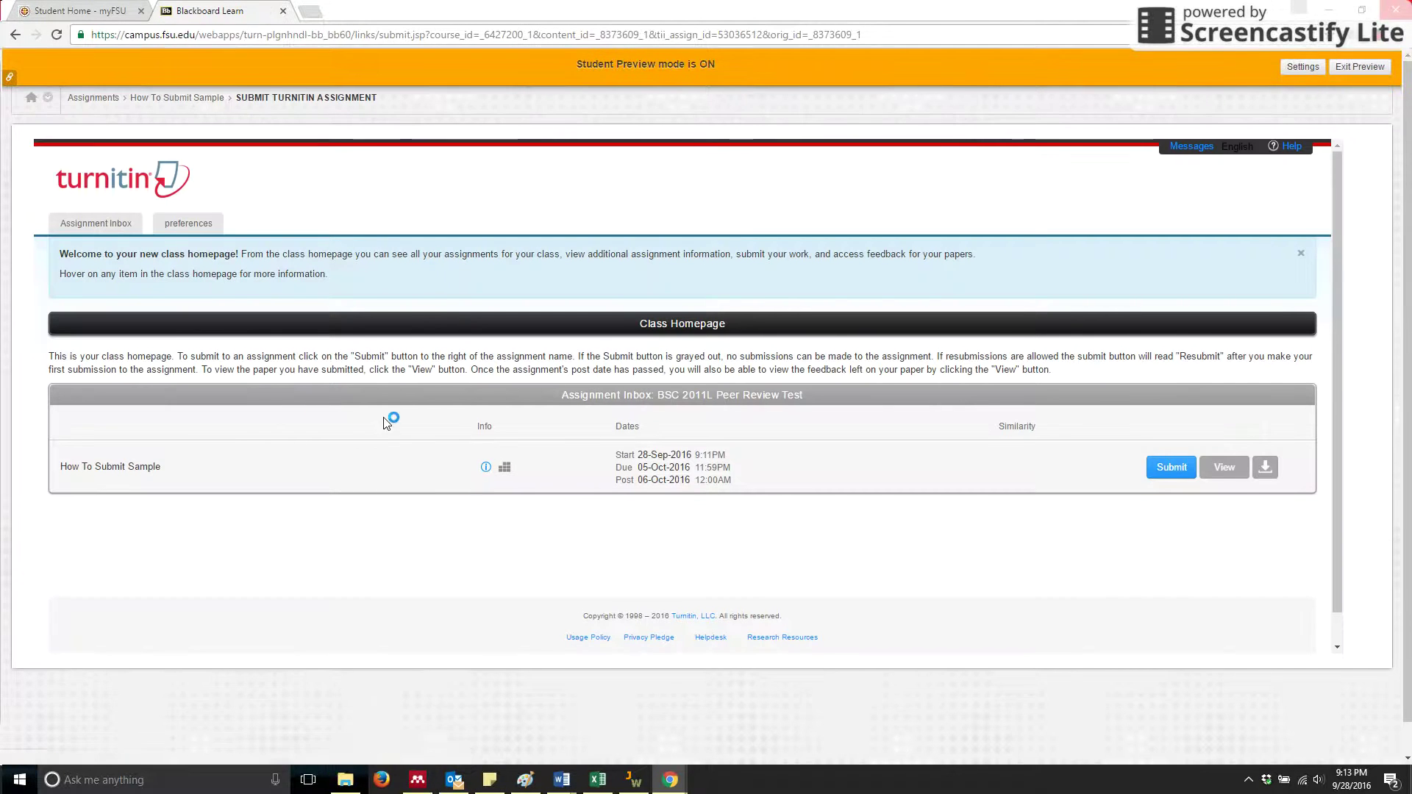
click(114, 235)
mouse_move(486, 469)
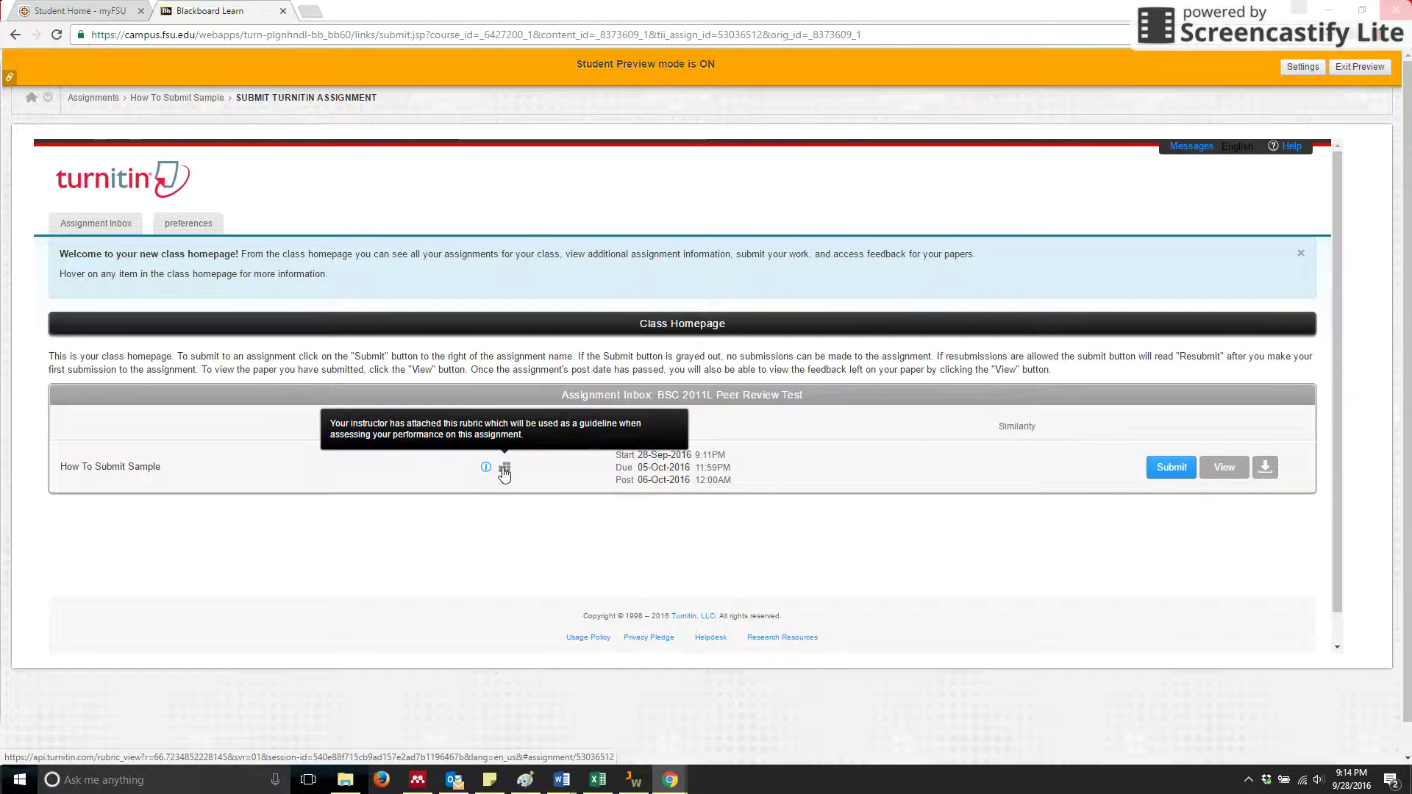
- View the Revised Jenn Methods rubric, widened to show scales from Needs Improvement 1.00 to Excellent 4.00
click(503, 468)
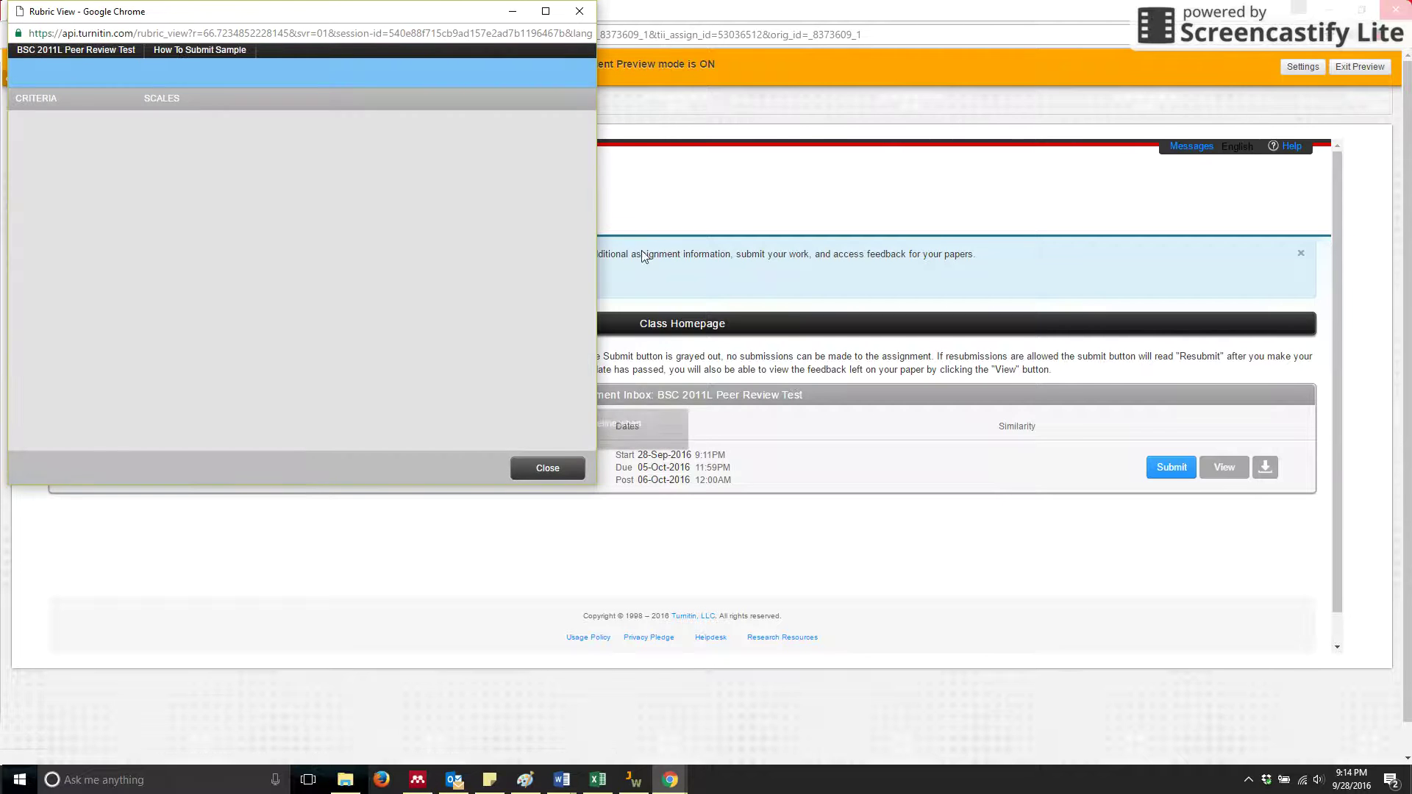
drag(598, 188, 817, 159)
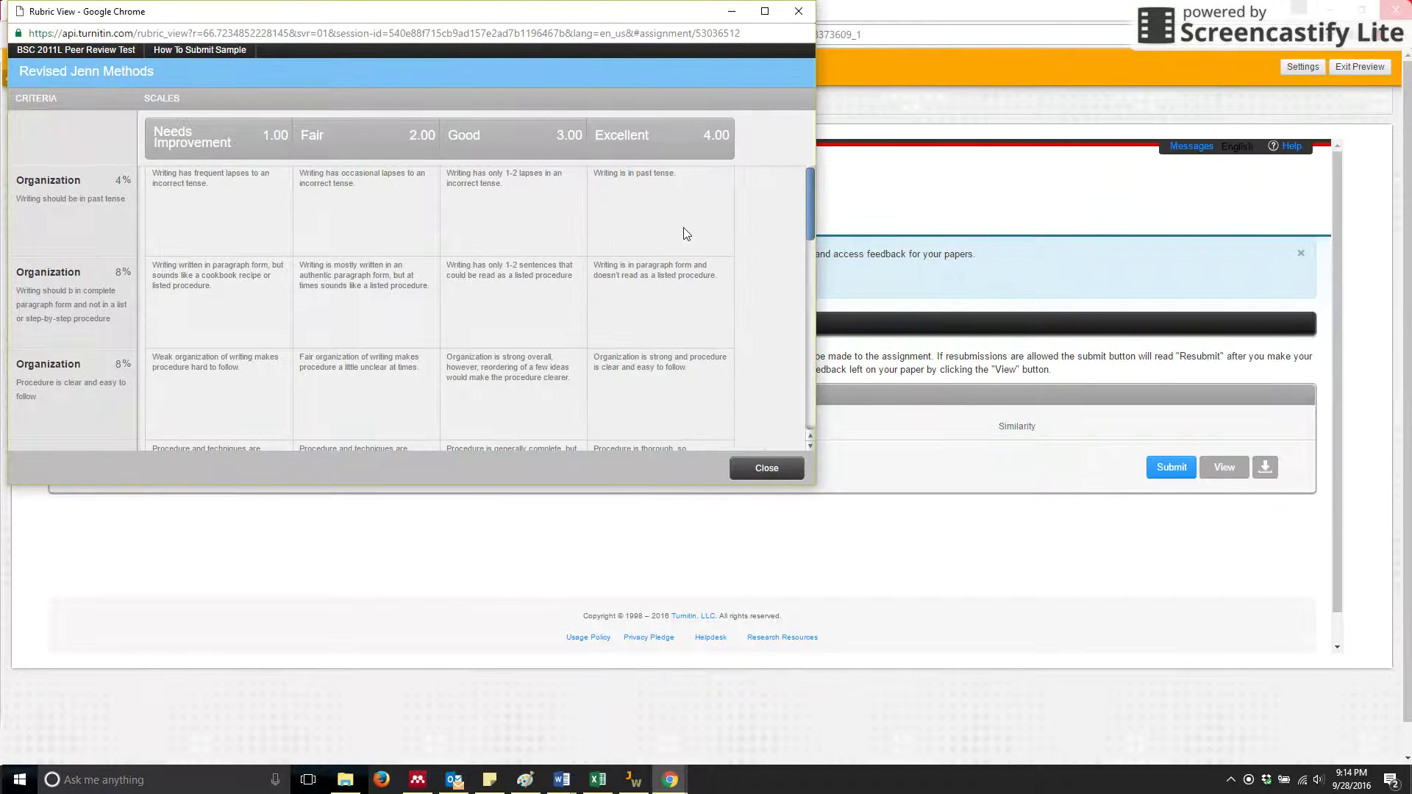
scroll(647, 243, down, 5)
scroll(664, 263, down, 6)
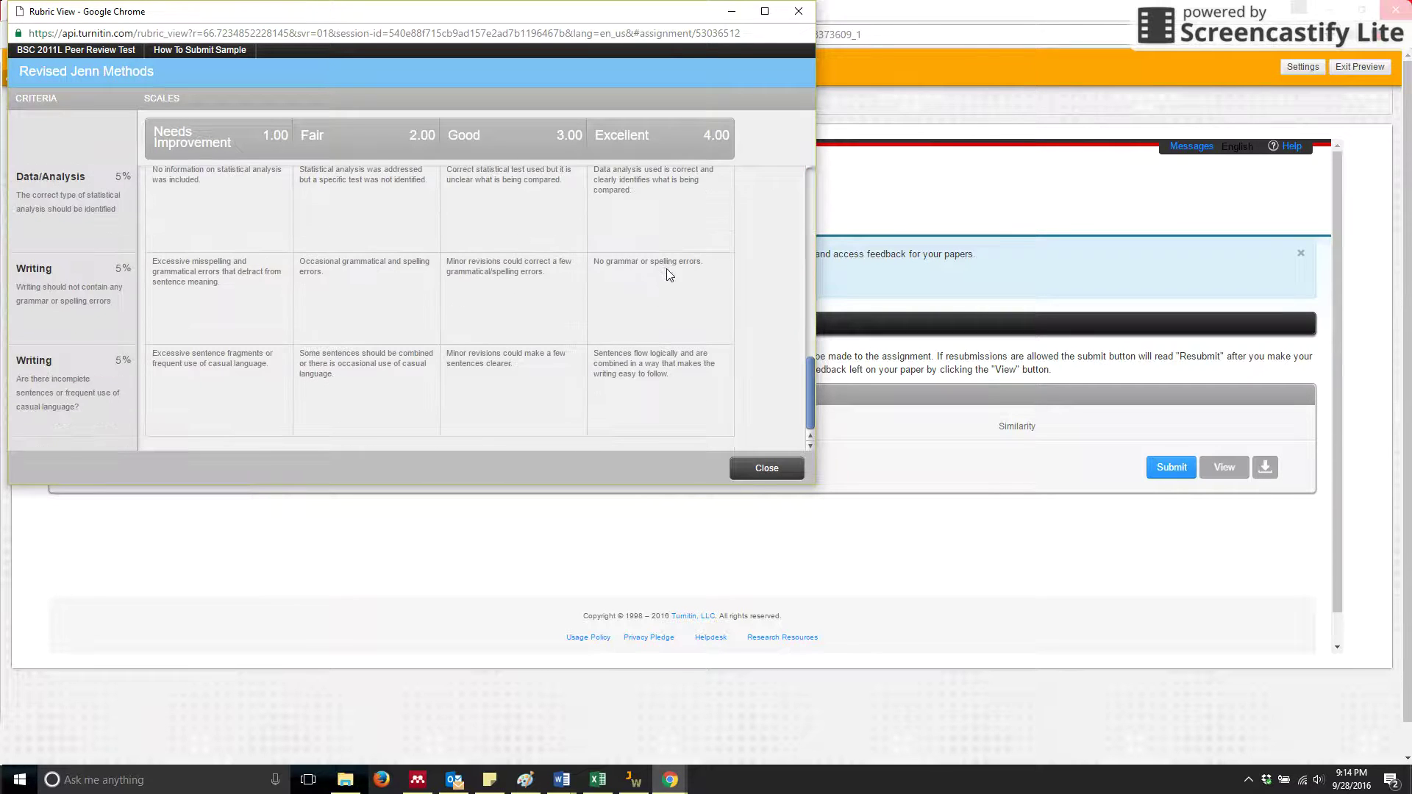
scroll(669, 276, up, 8)
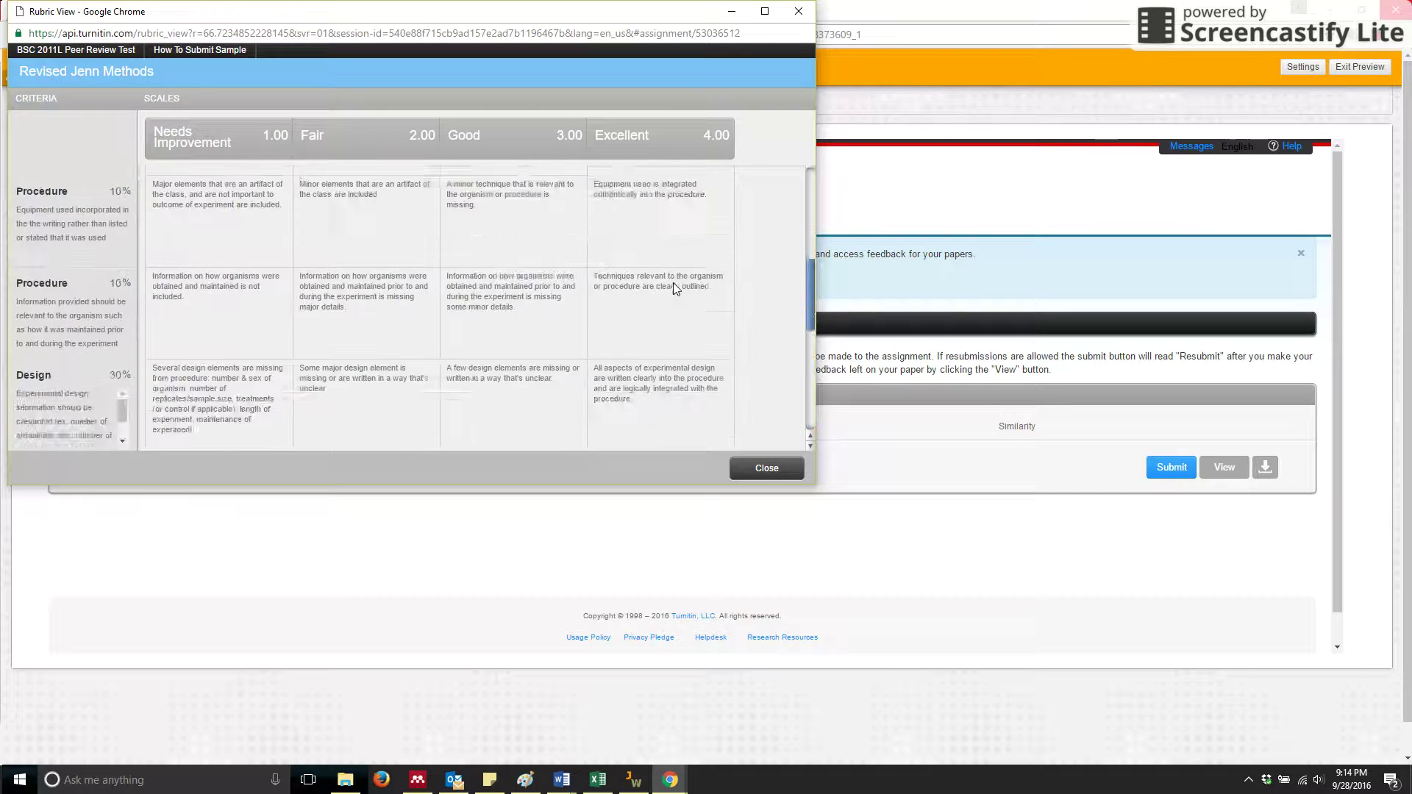
- Close the rubric and check the Start and Due date tooltips for How To Submit Sample
click(767, 470)
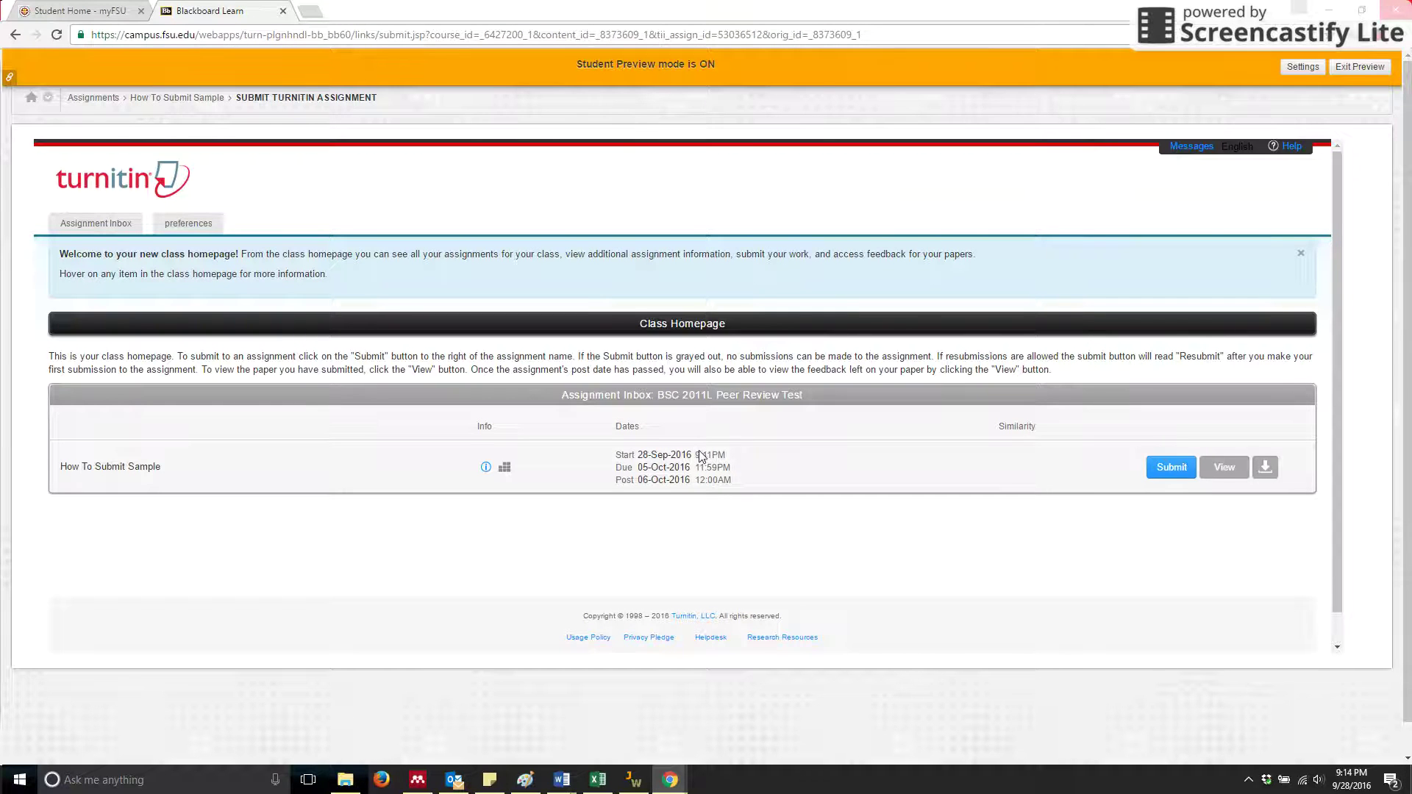
mouse_move(634, 462)
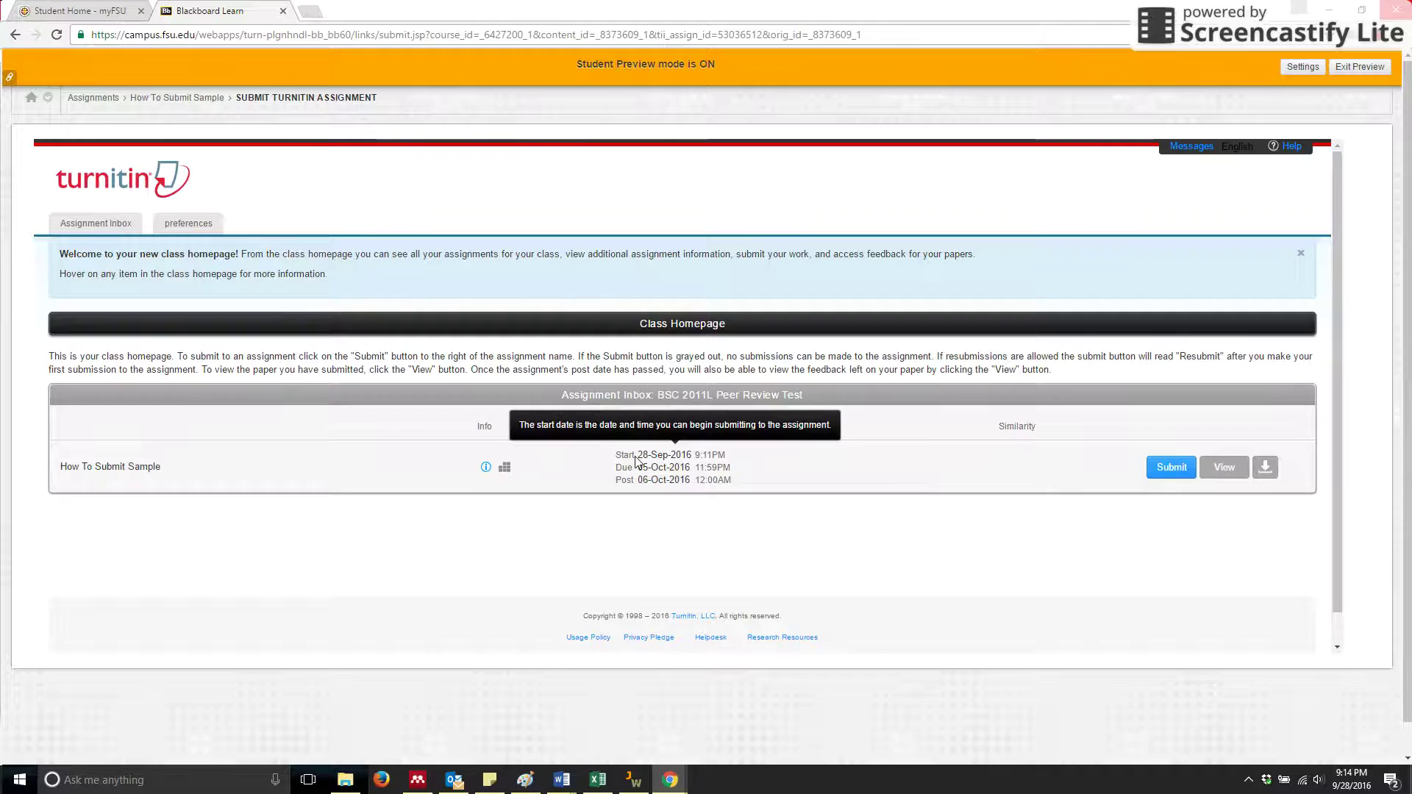
mouse_move(675, 474)
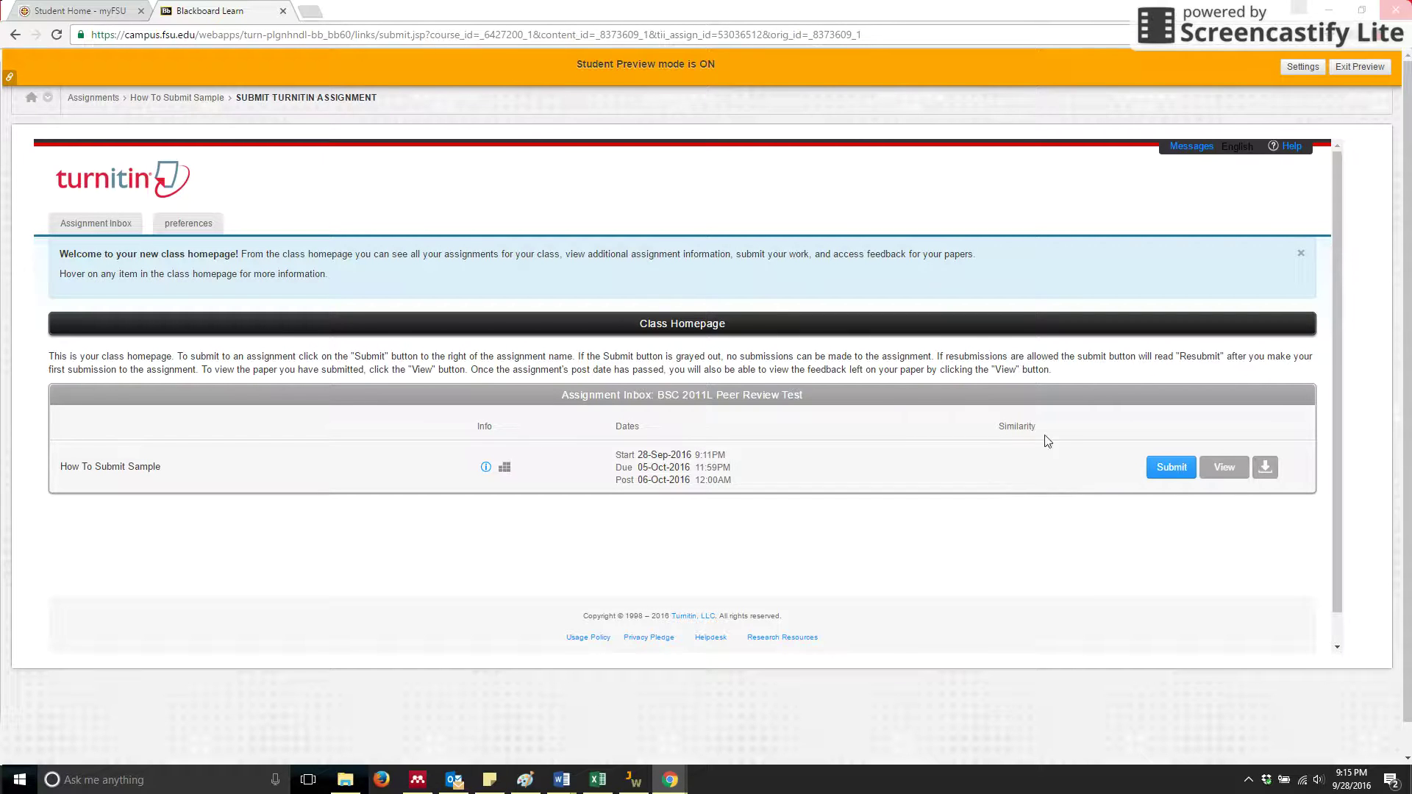
- Start a single file upload for How To Submit Sample titled 'Section 07'
click(1174, 472)
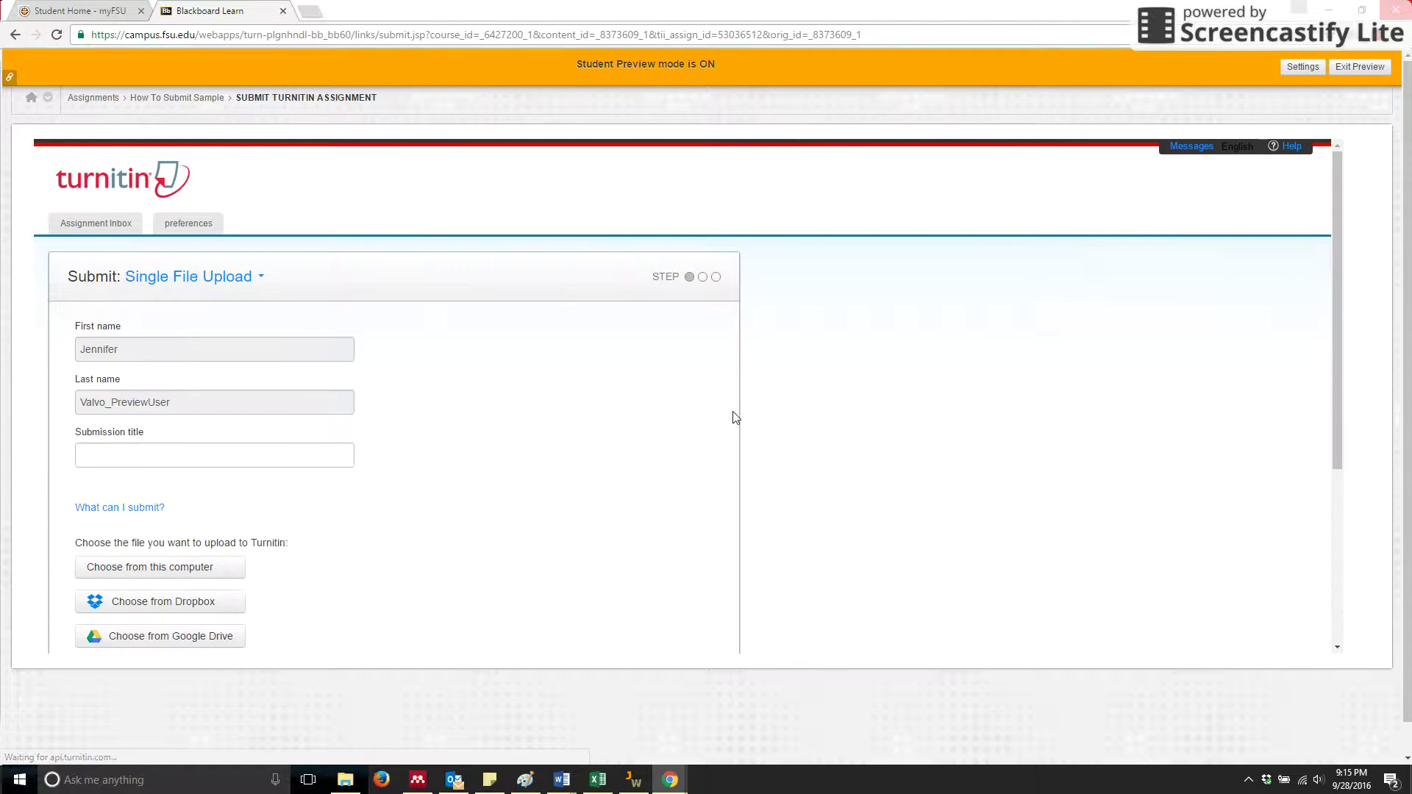
click(237, 456)
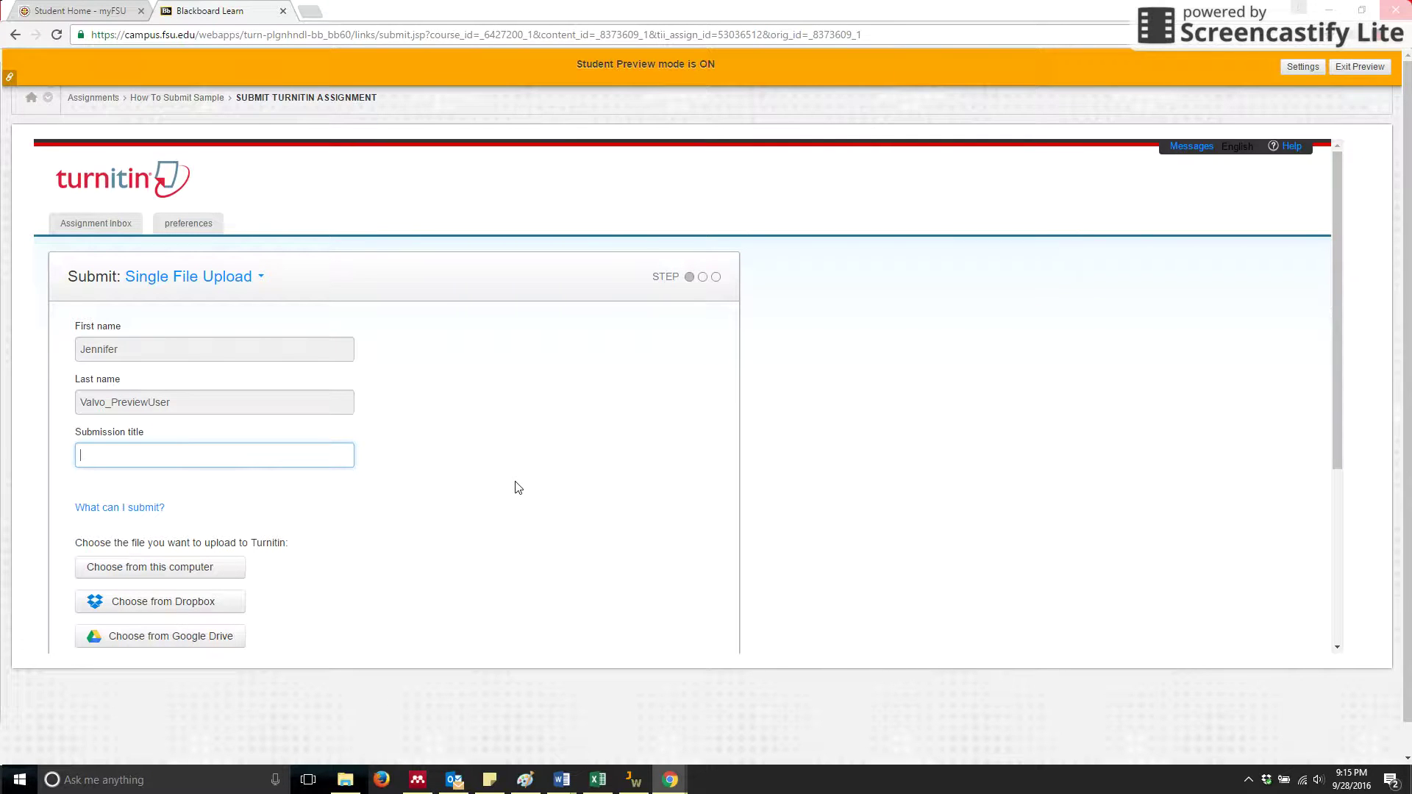
text(Section )
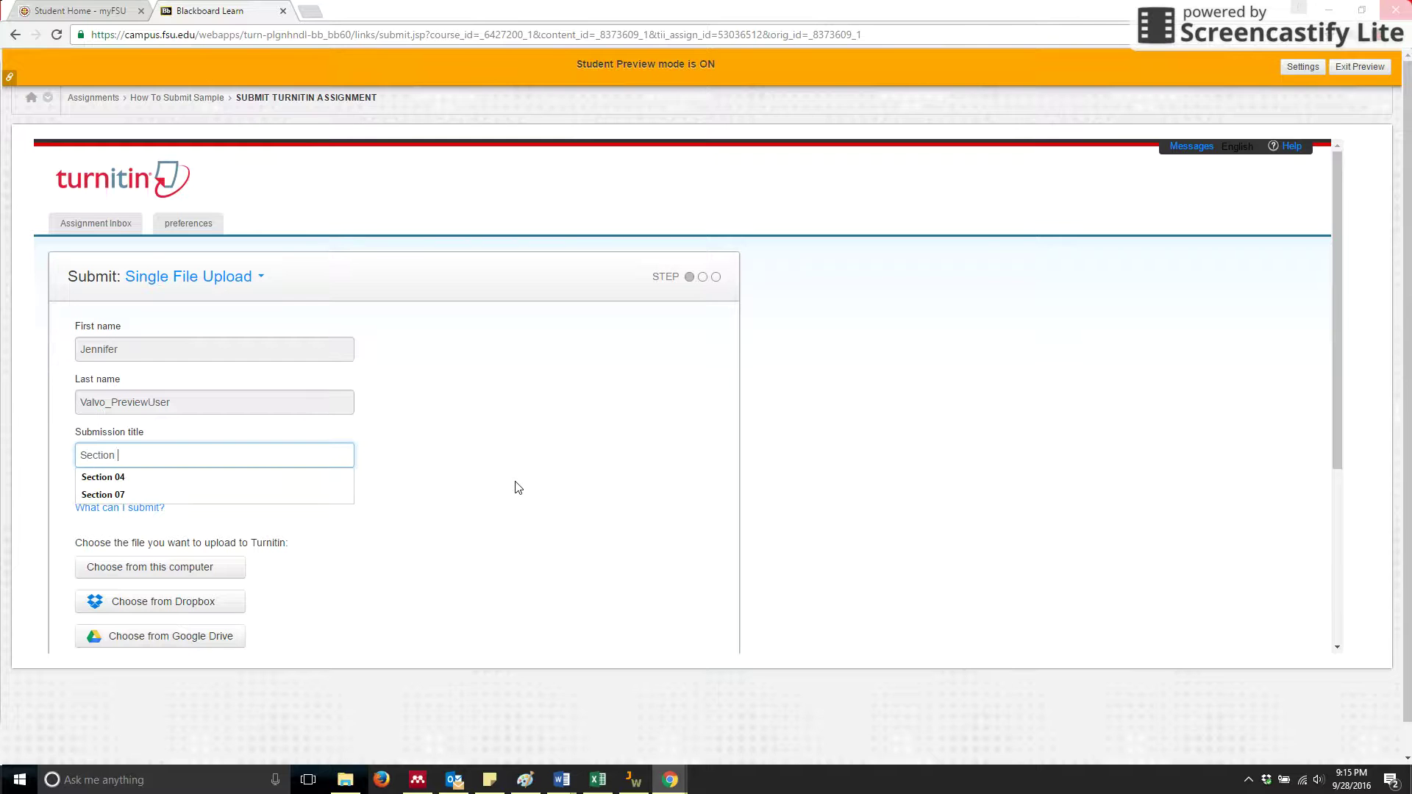
text(07)
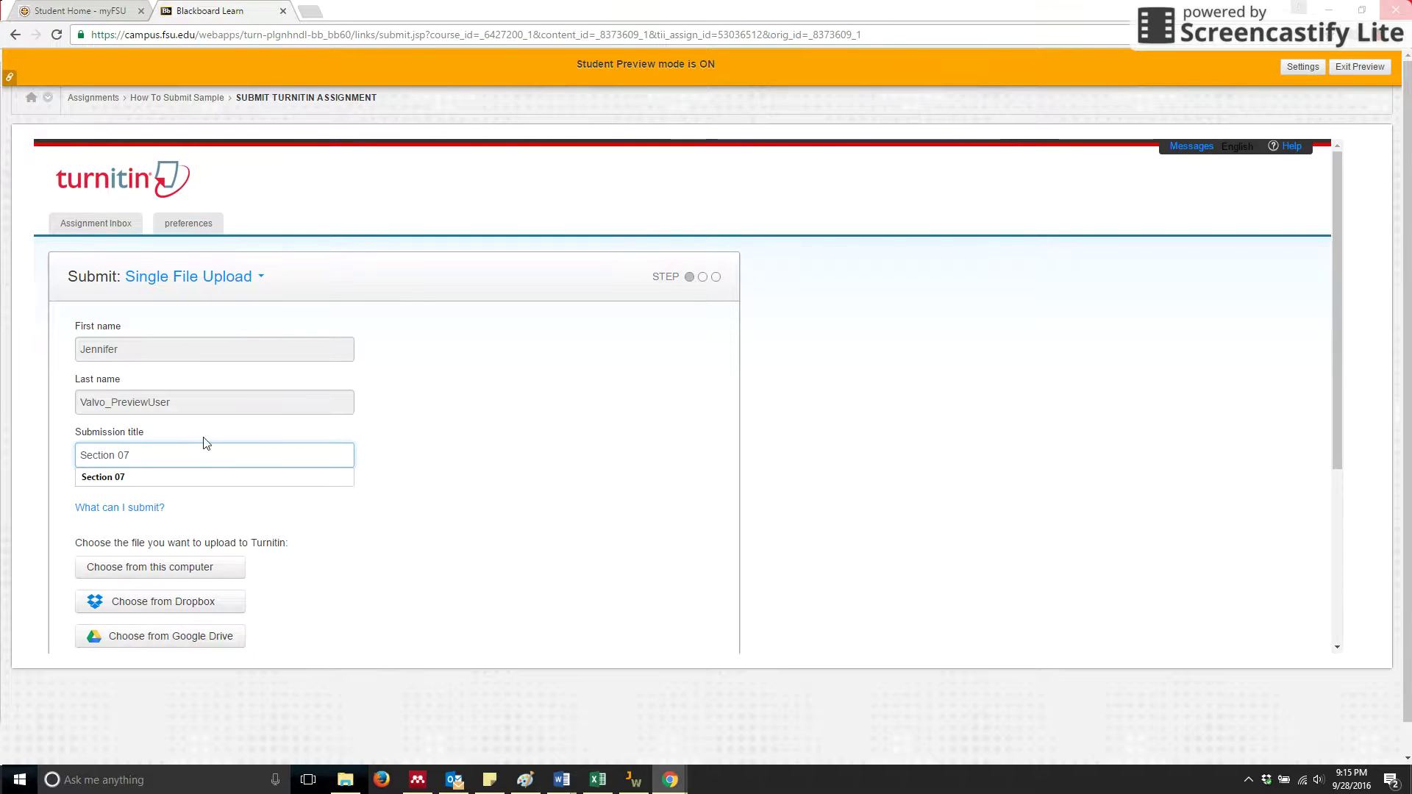
- Attach the sexually selected characters .docx file from the Documents folder to the submission
click(221, 575)
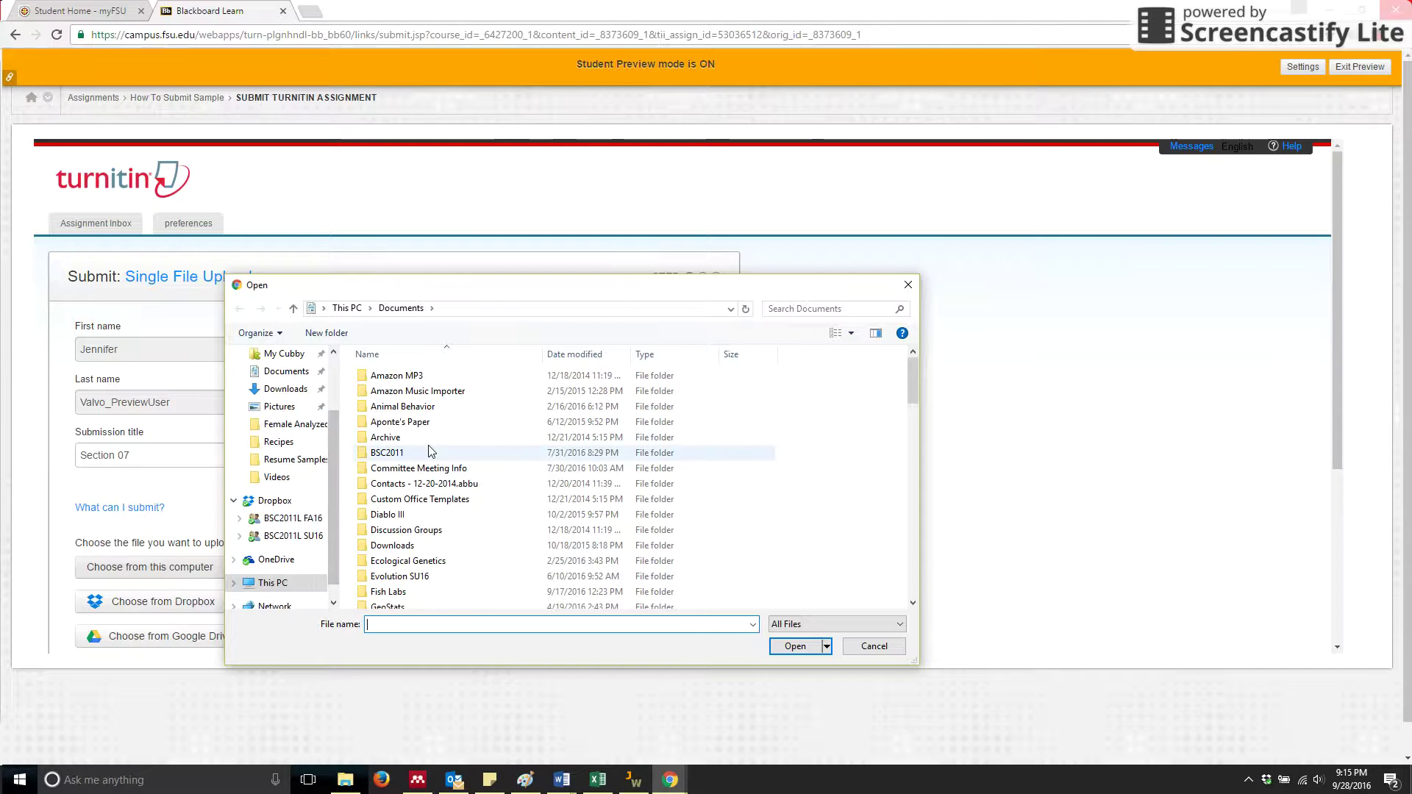
click(292, 377)
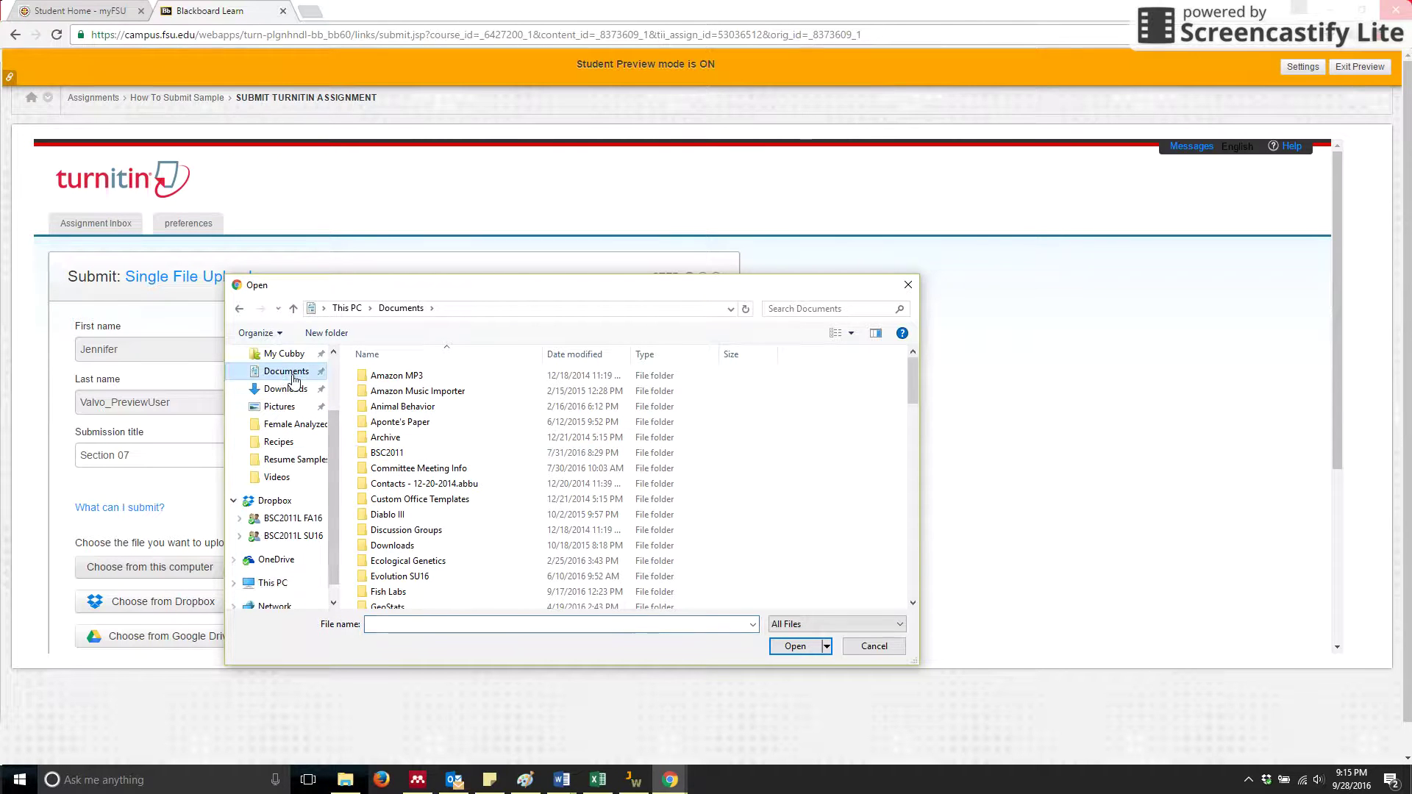
scroll(479, 443, down, 4)
scroll(481, 447, down, 15)
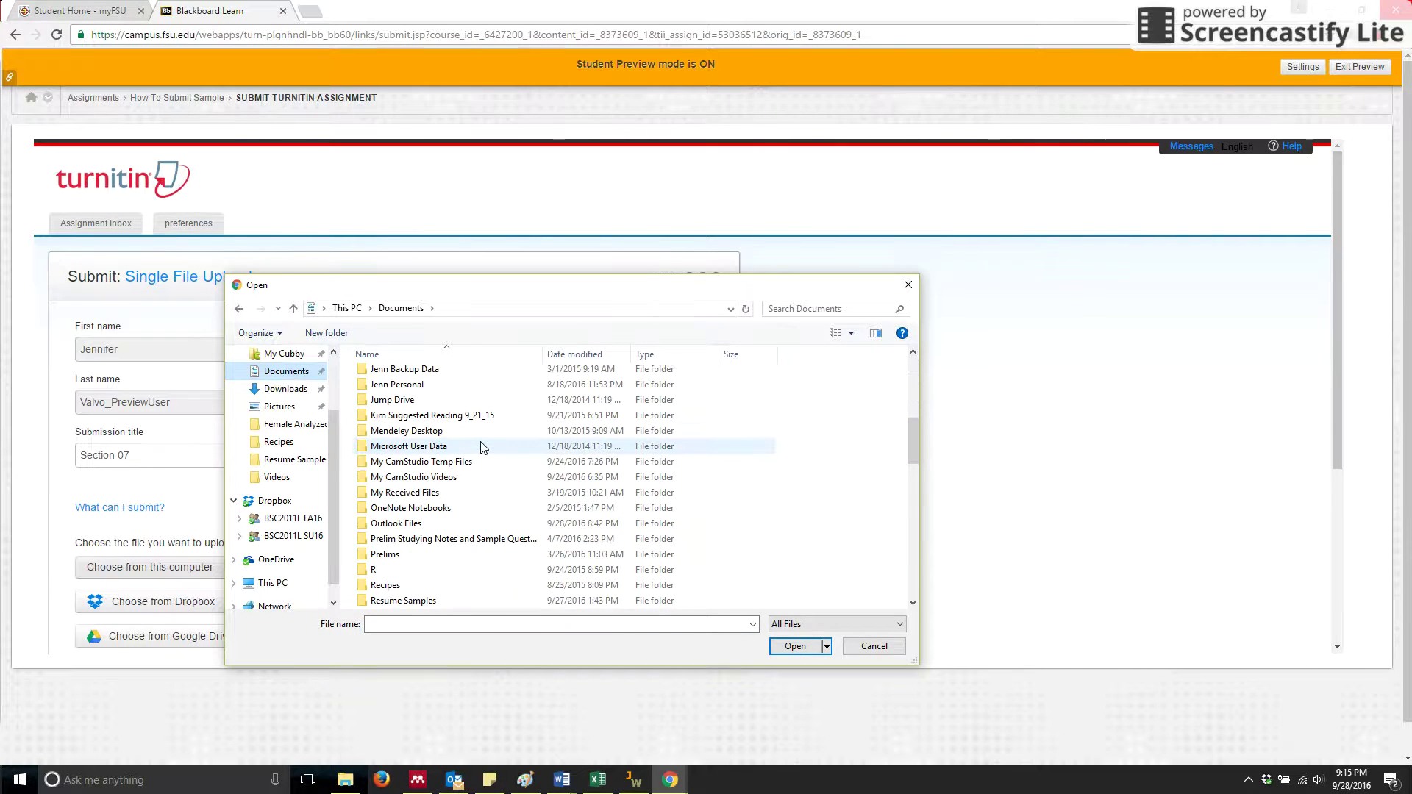
scroll(483, 452, down, 2)
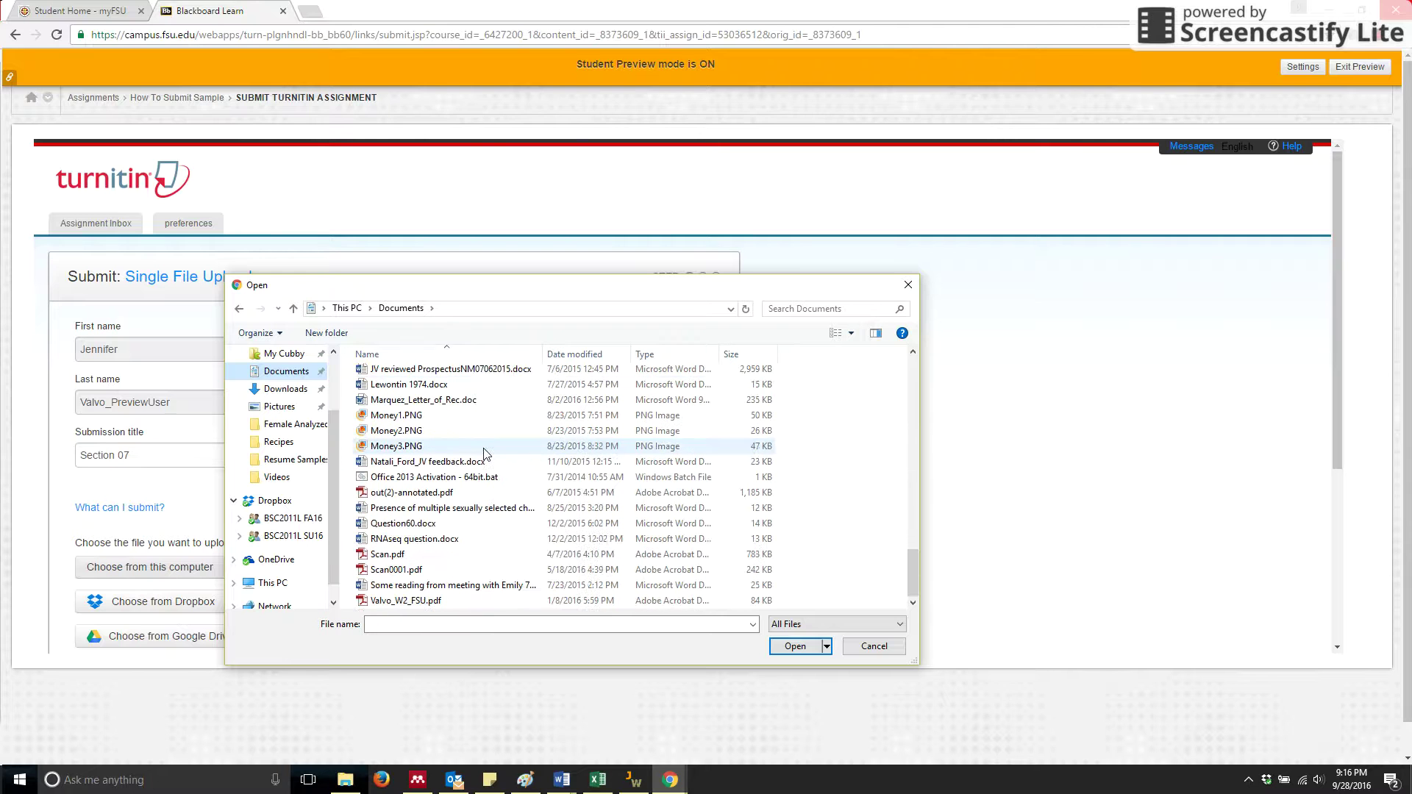
click(435, 508)
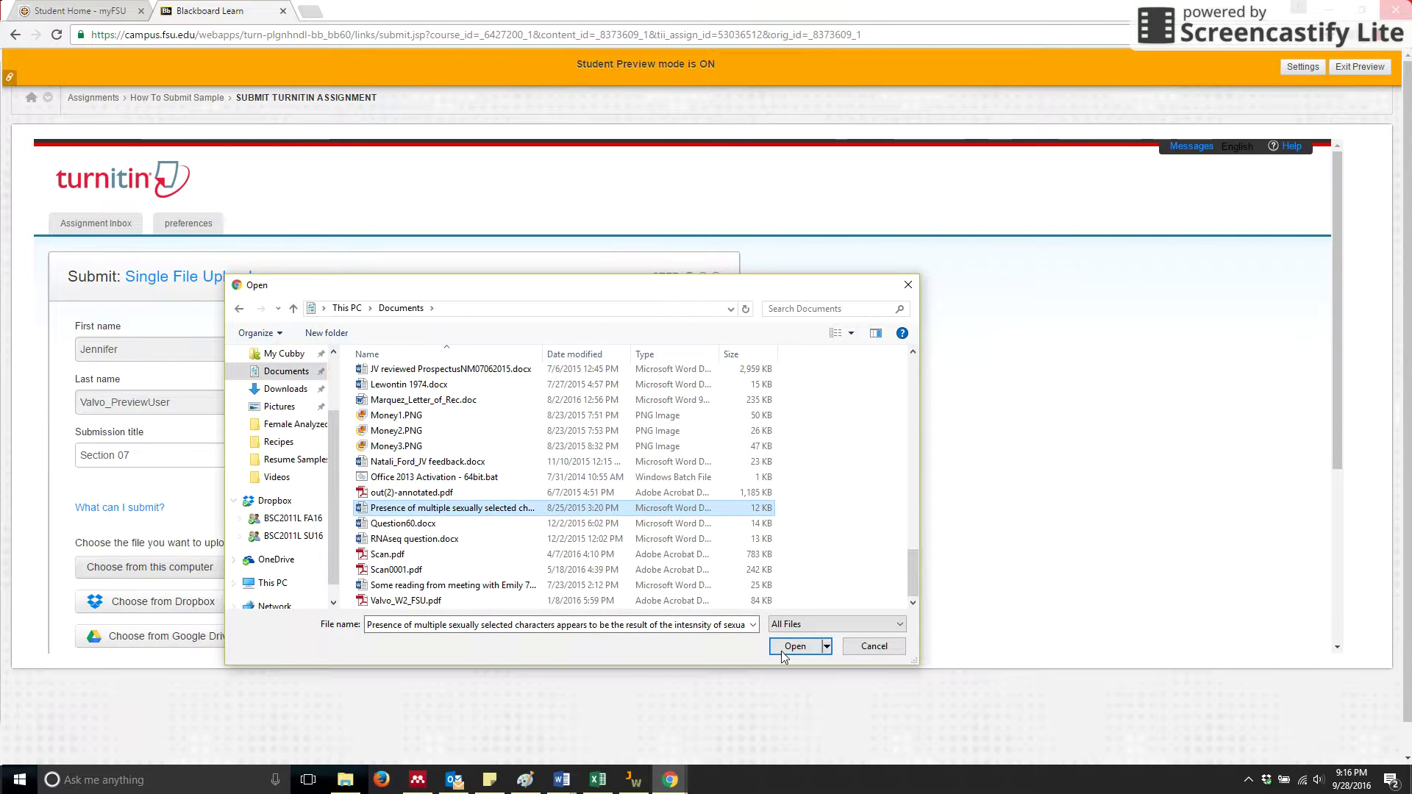
click(802, 643)
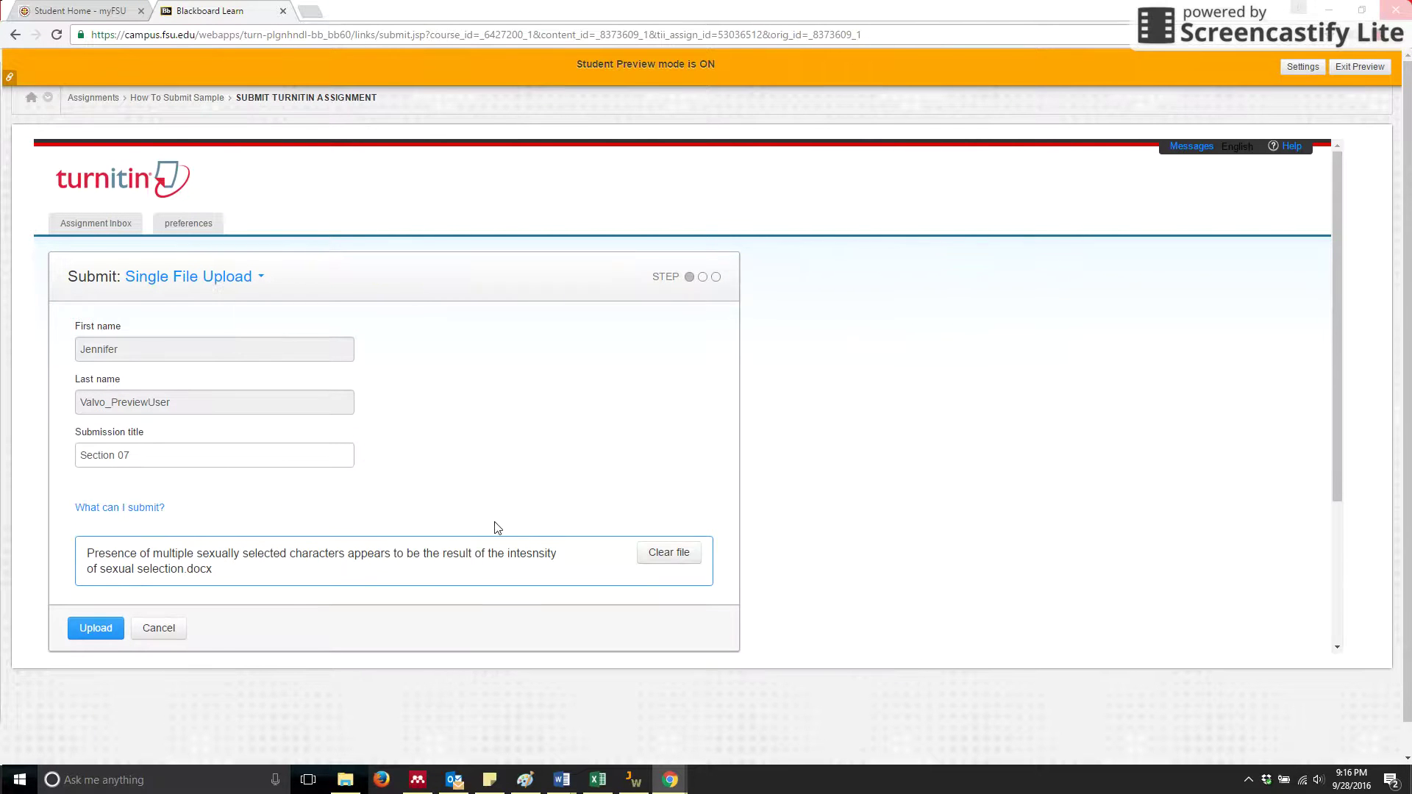
- Upload the file and review its details: 11.29K, 1 page, 28 words, 163 characters
click(97, 627)
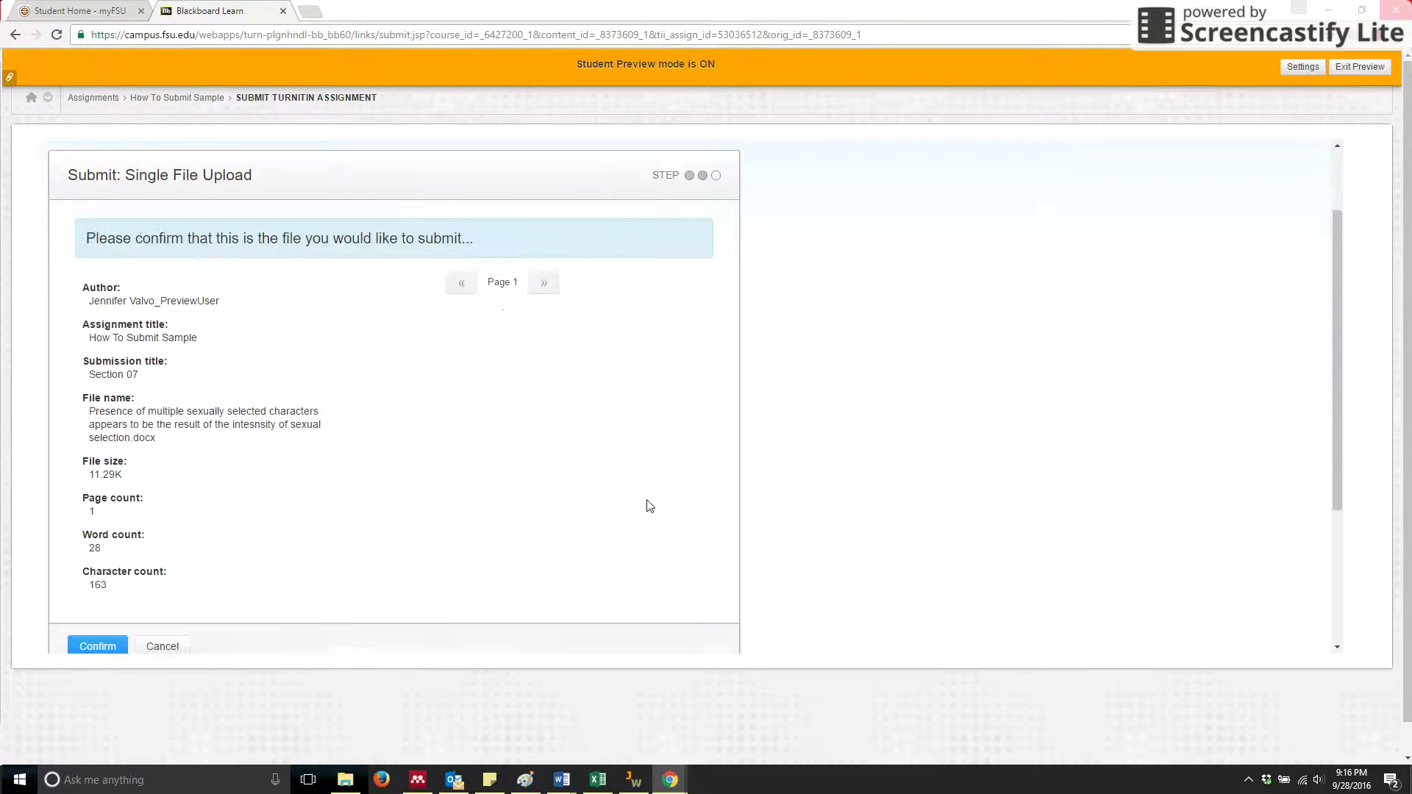
scroll(650, 506, down, 1)
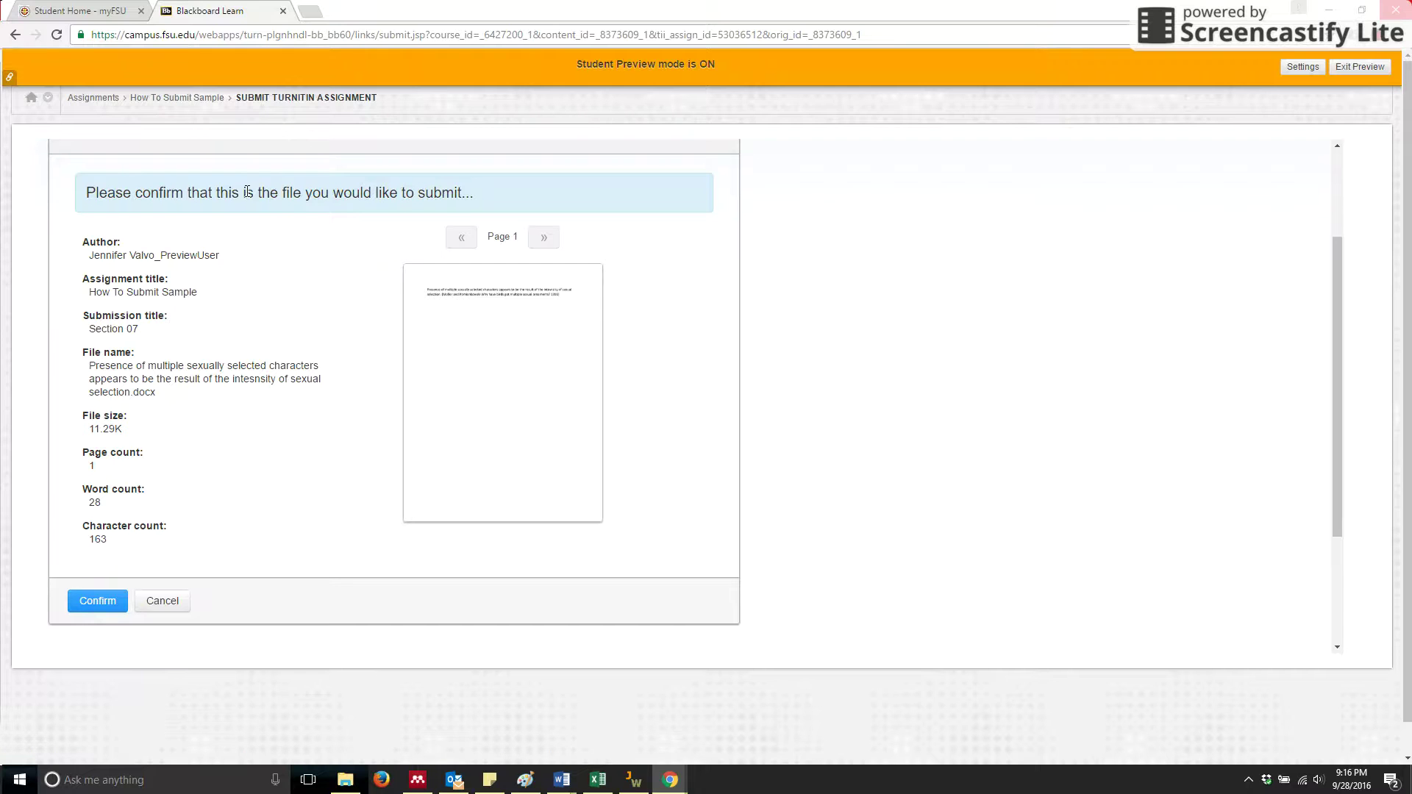
scroll(327, 327, up, 2)
scroll(336, 341, down, 3)
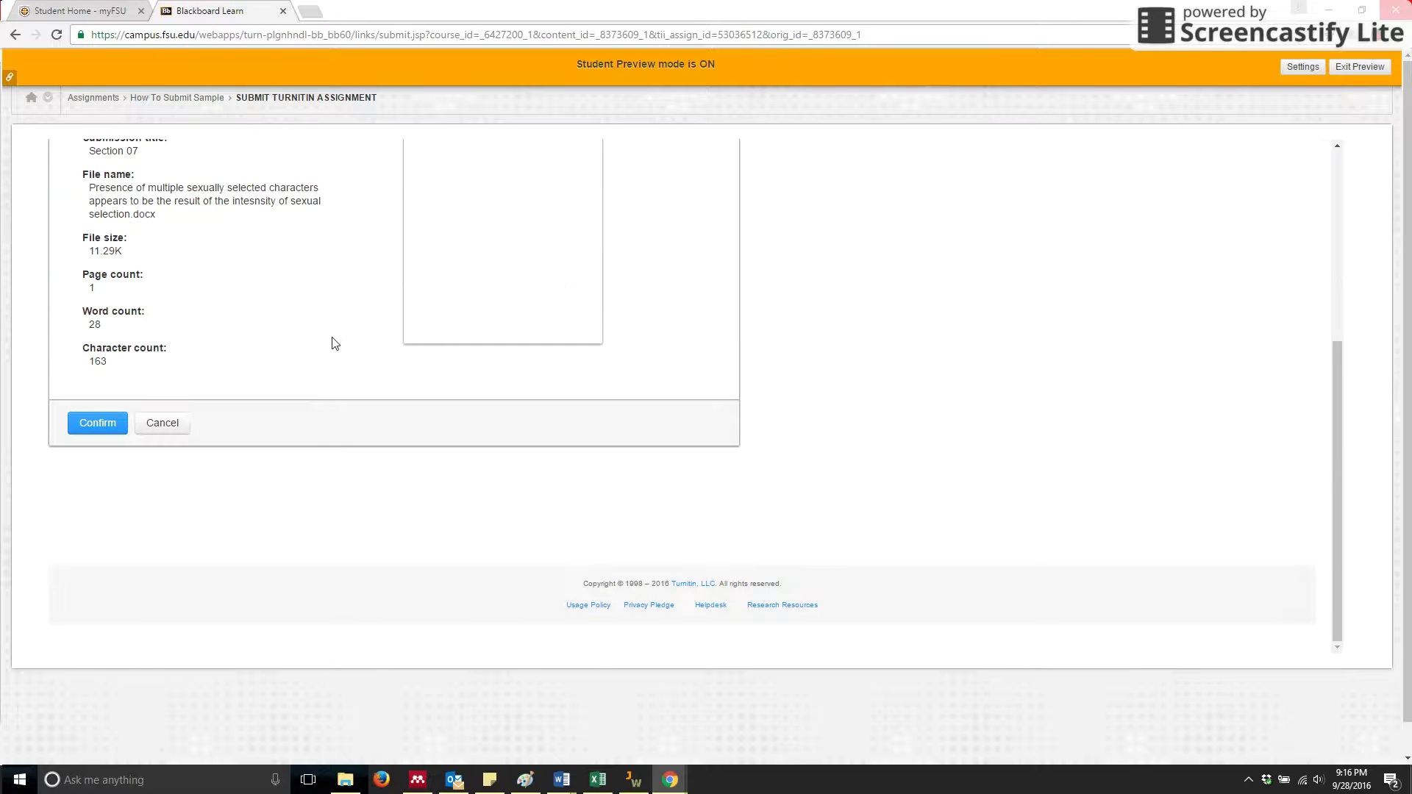
scroll(334, 342, up, 2)
scroll(332, 344, down, 3)
scroll(332, 344, up, 3)
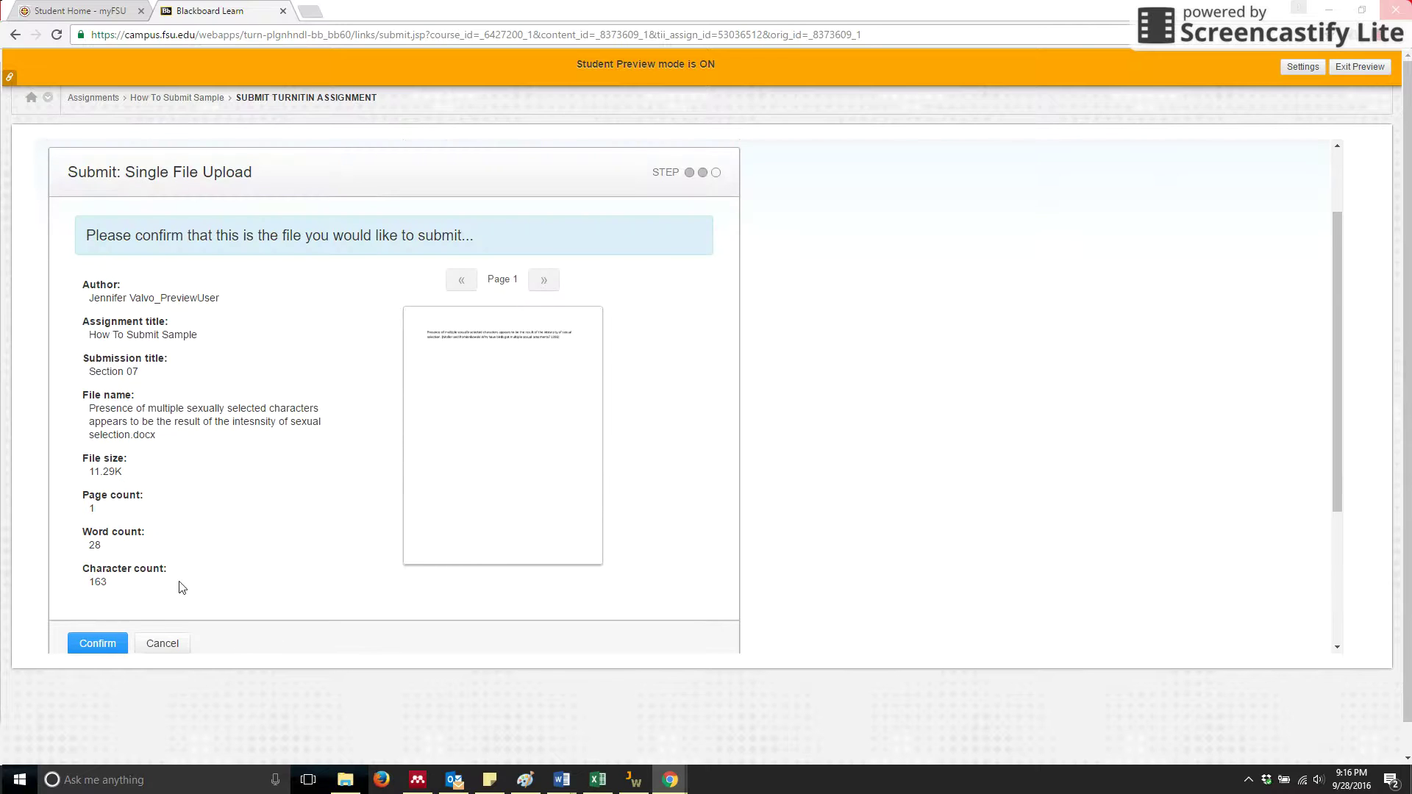
scroll(192, 577, down, 2)
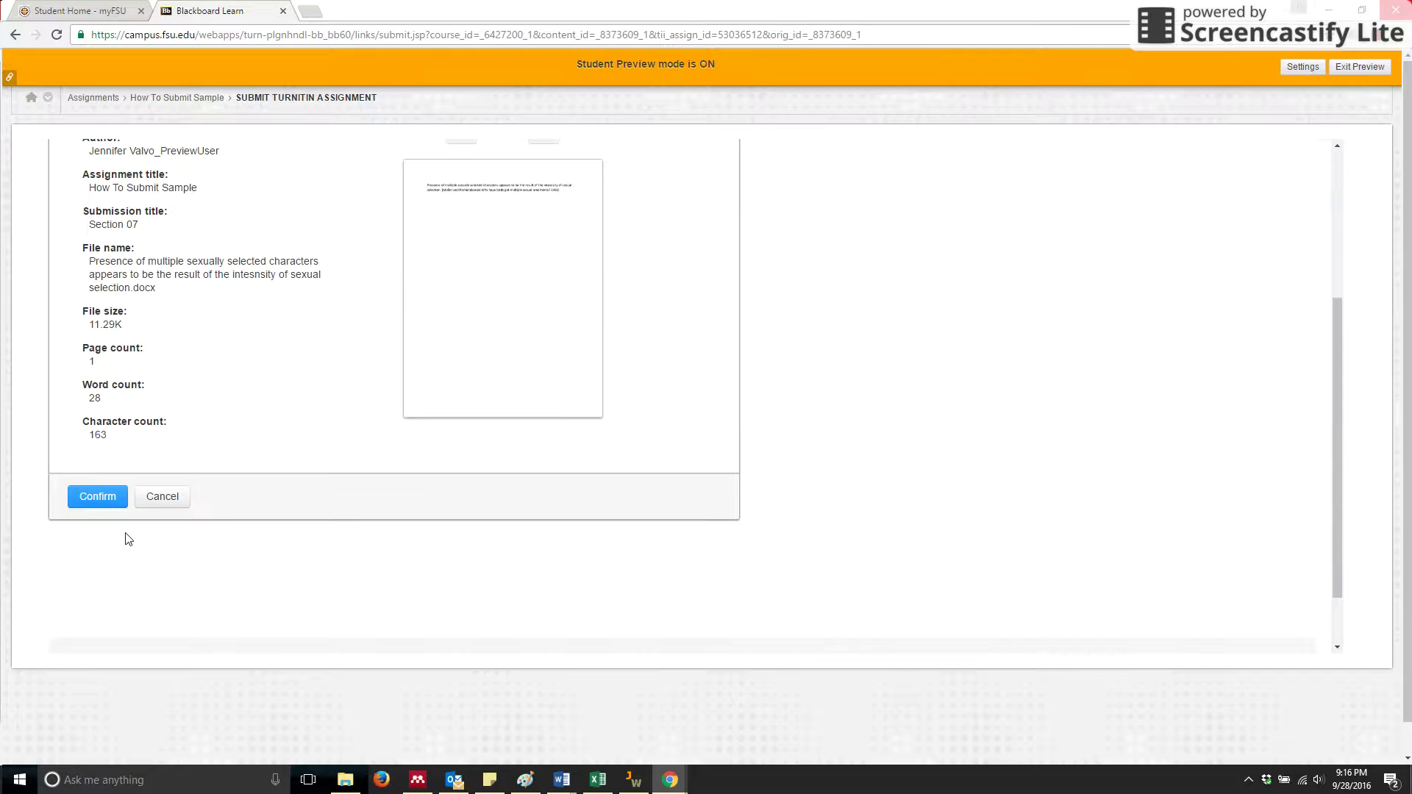
- Confirm the Section 07 submission and review its digital receipt dated 28-Sep-2016 9:16 PM EDT
click(103, 500)
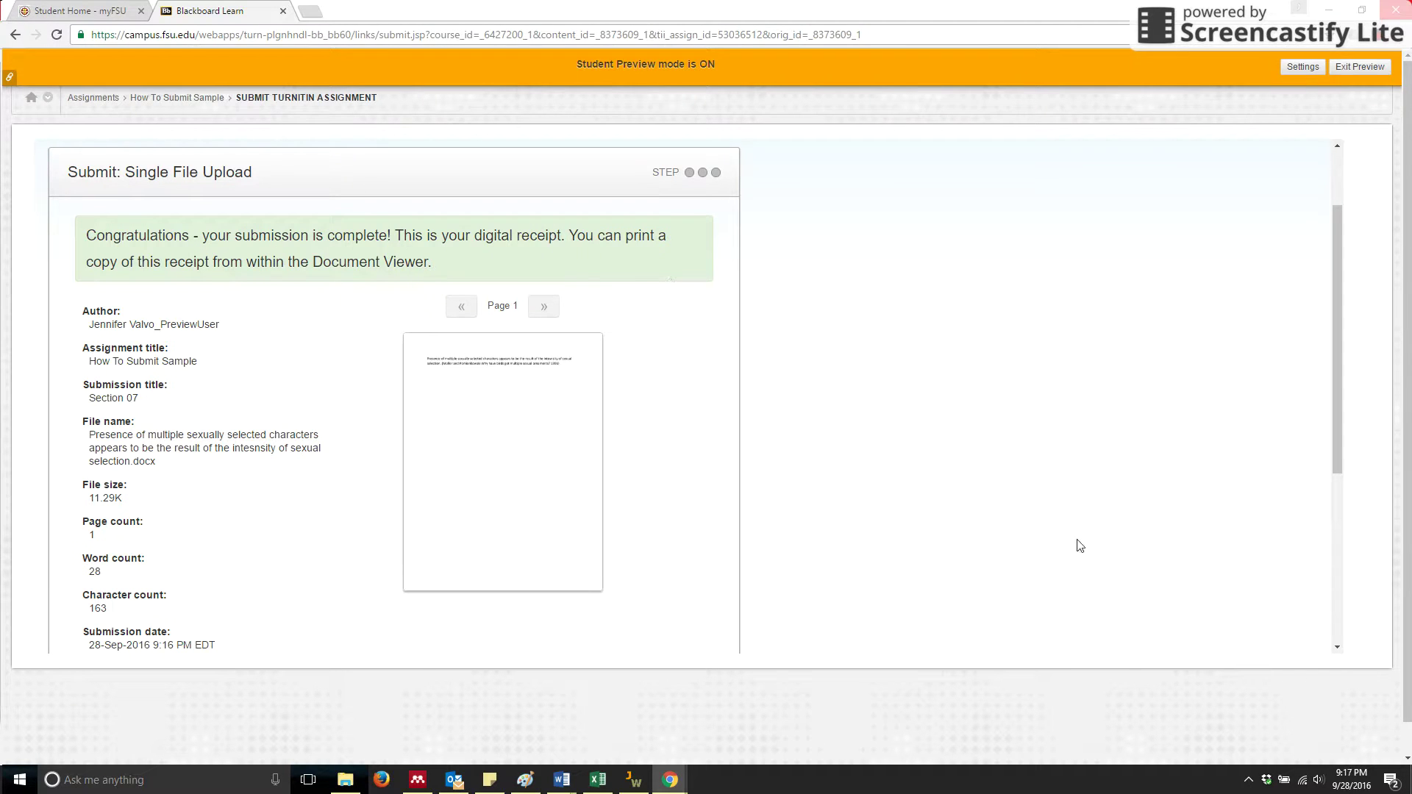
scroll(1079, 546, down, 3)
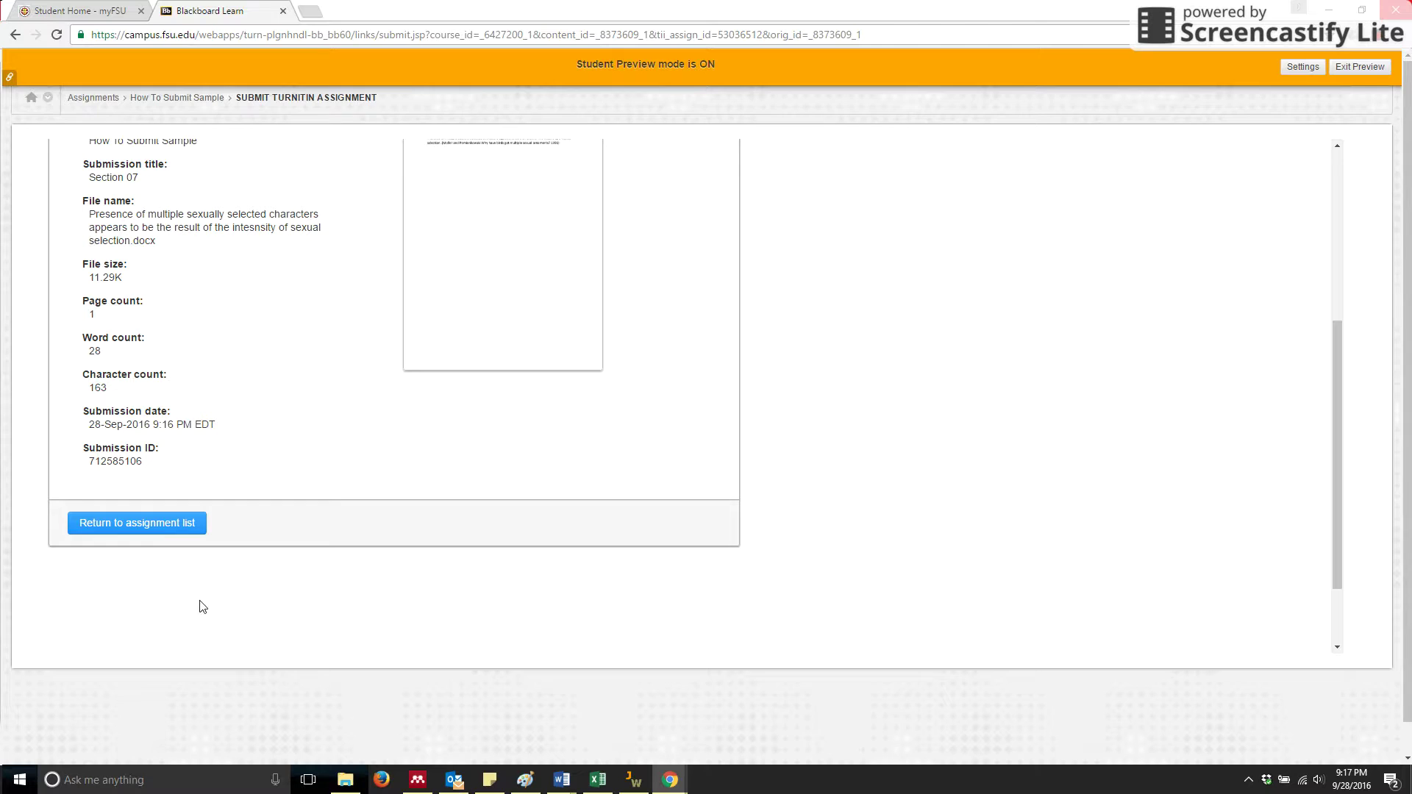
- Return to the assignment inbox and check the greyed-out Submit button and Processing similarity
click(152, 523)
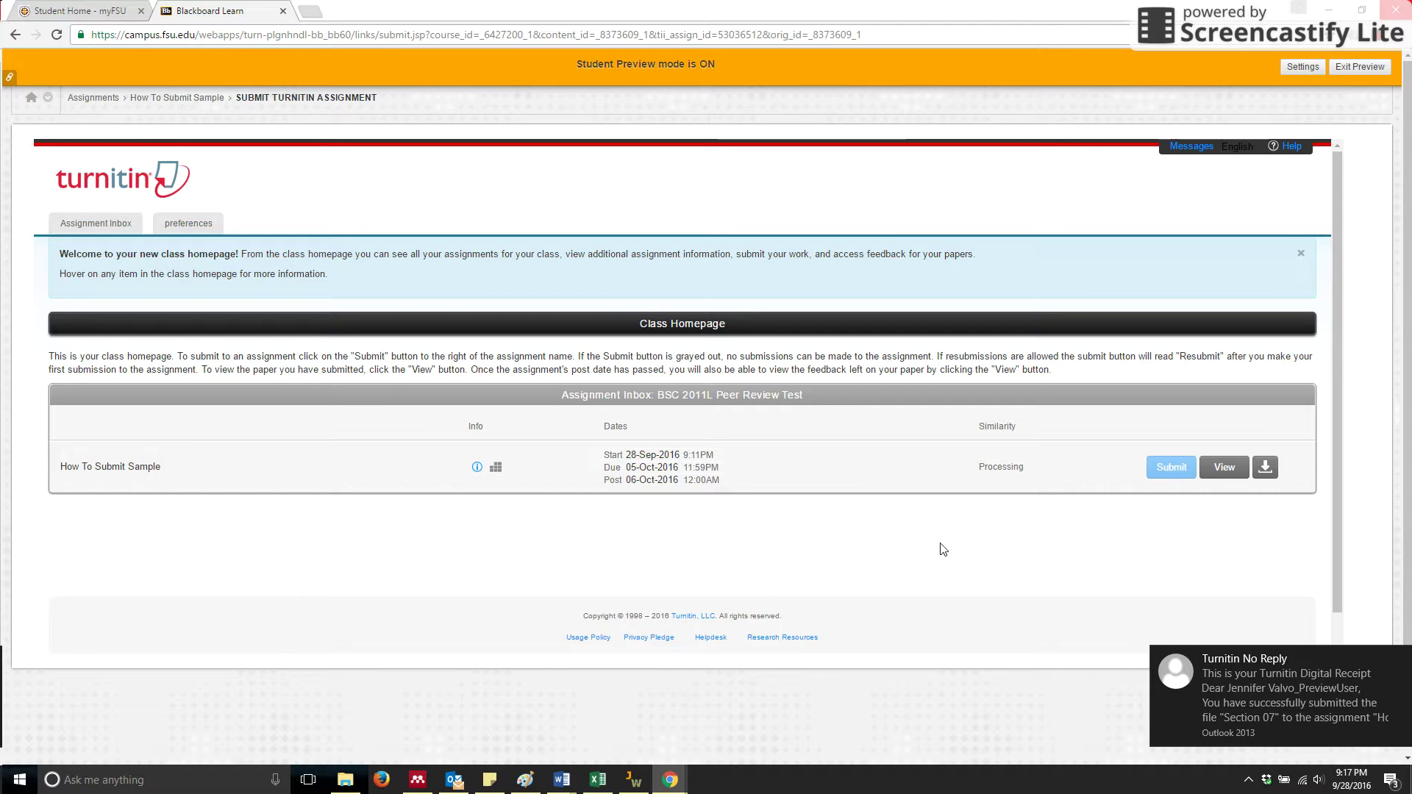
mouse_move(1171, 466)
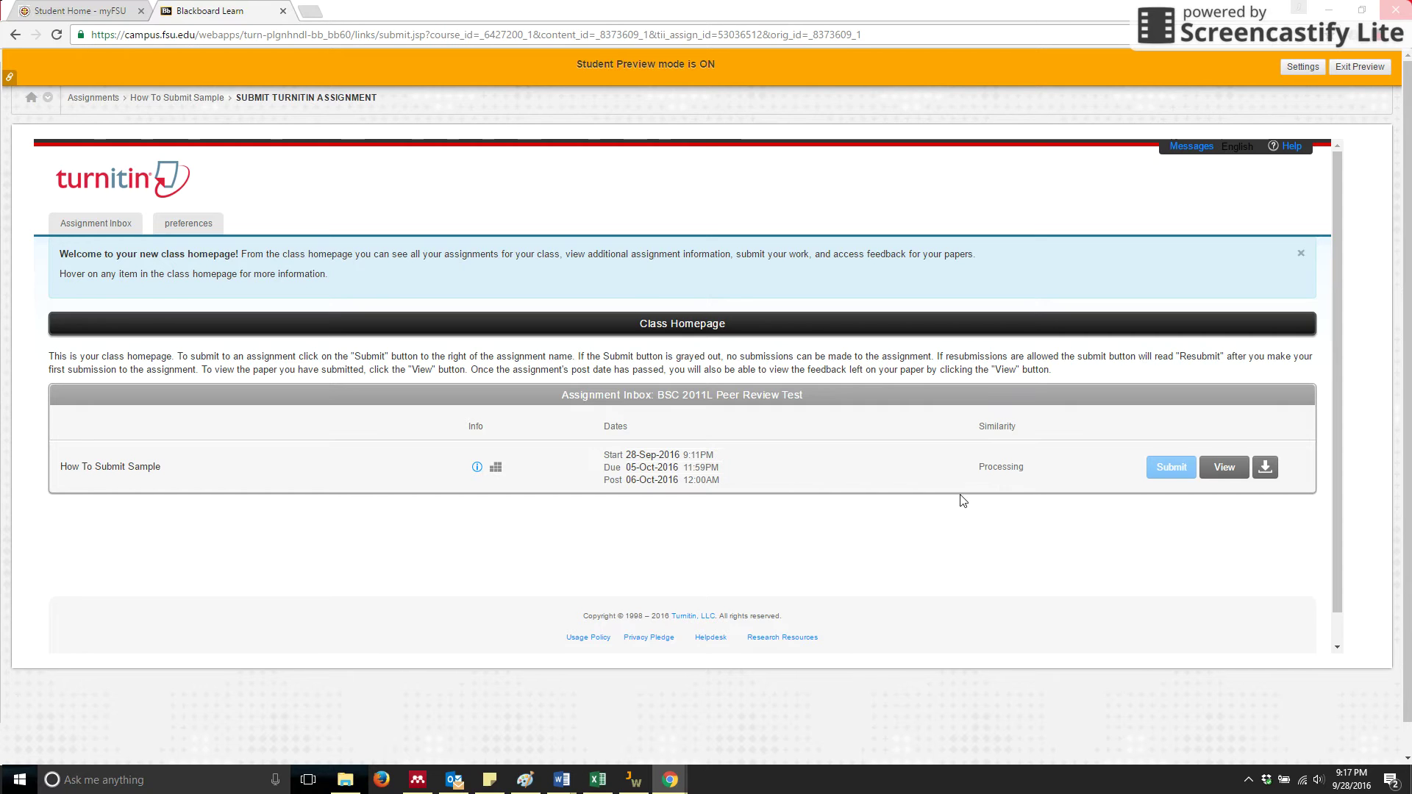
scroll(980, 525, down, 1)
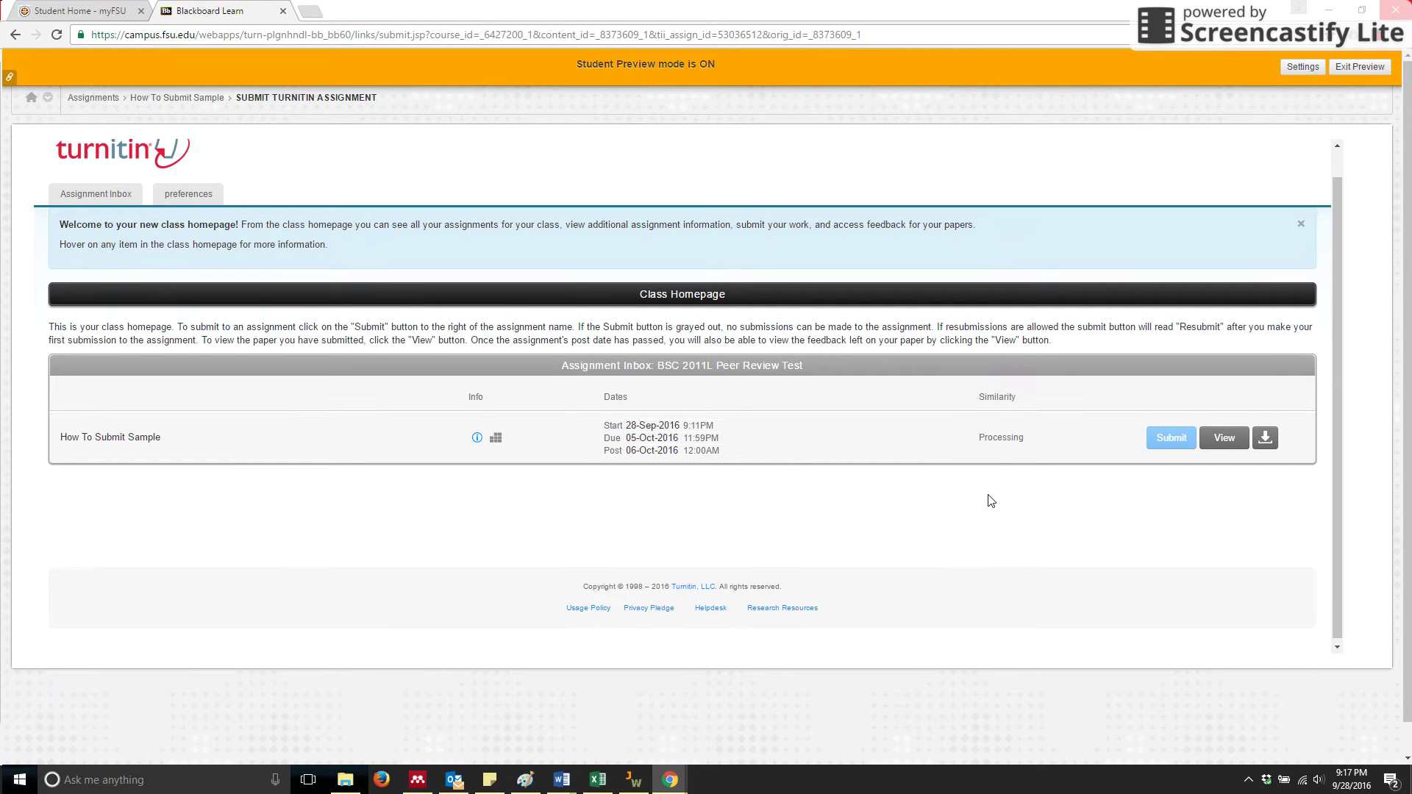
scroll(990, 501, up, 1)
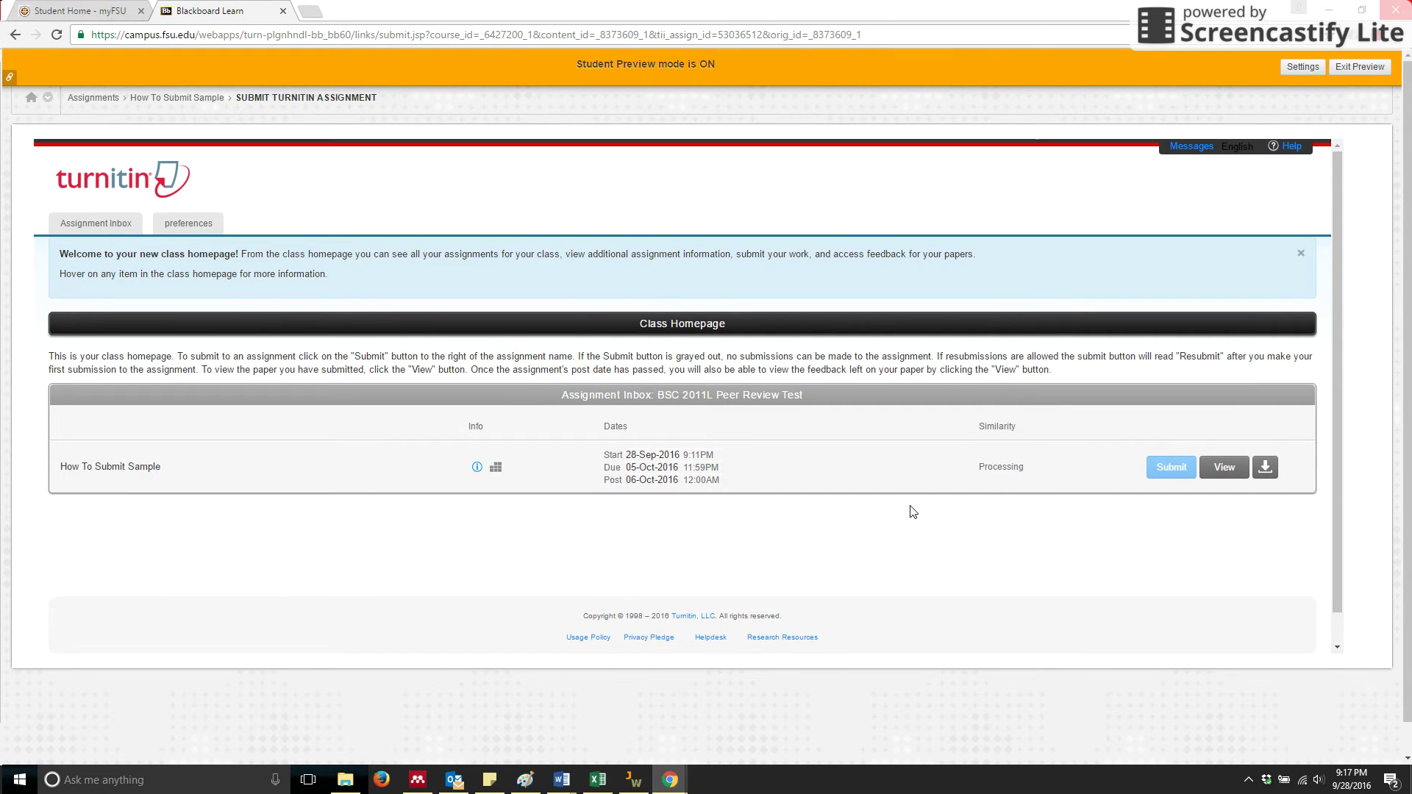